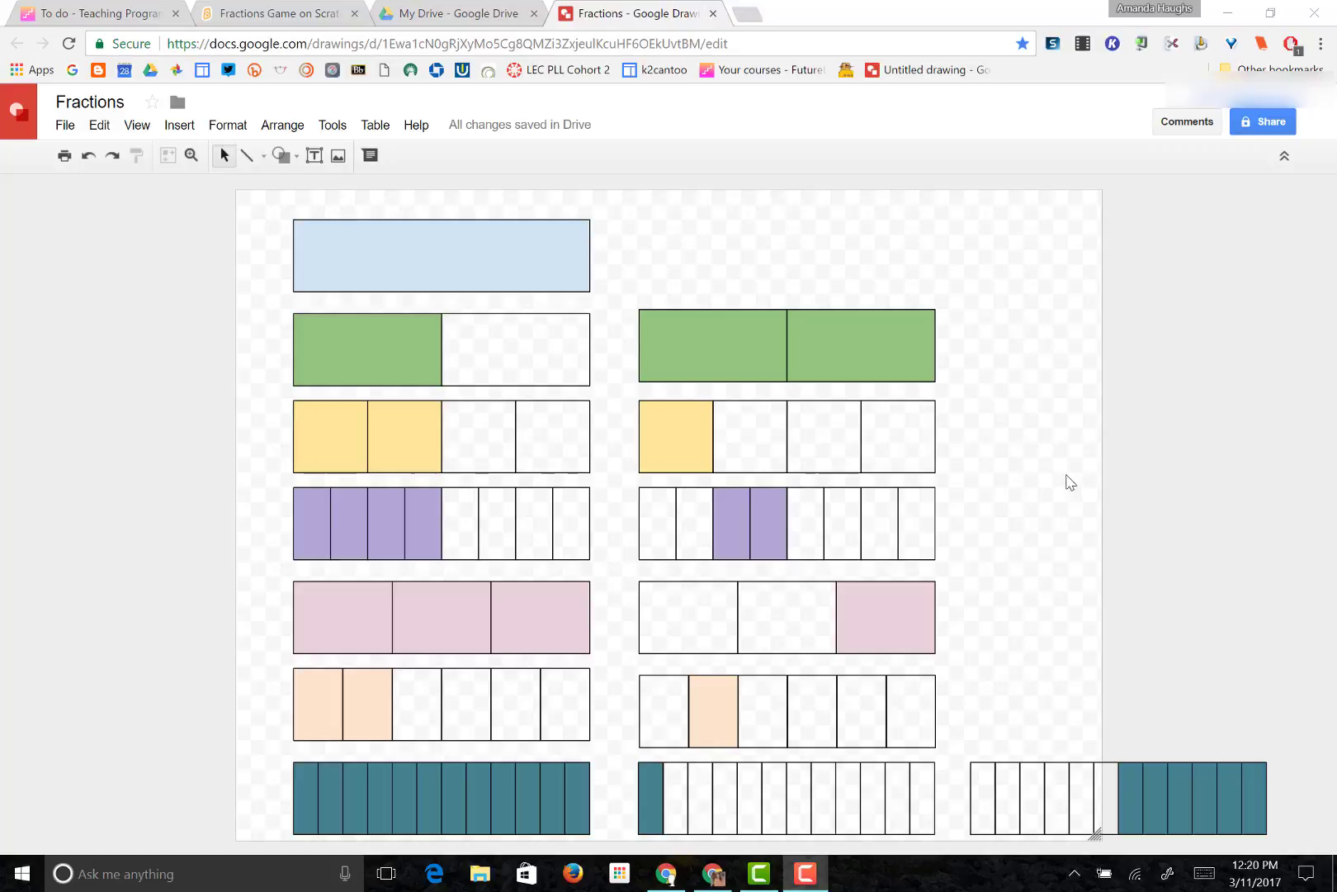
left_click(418, 340)
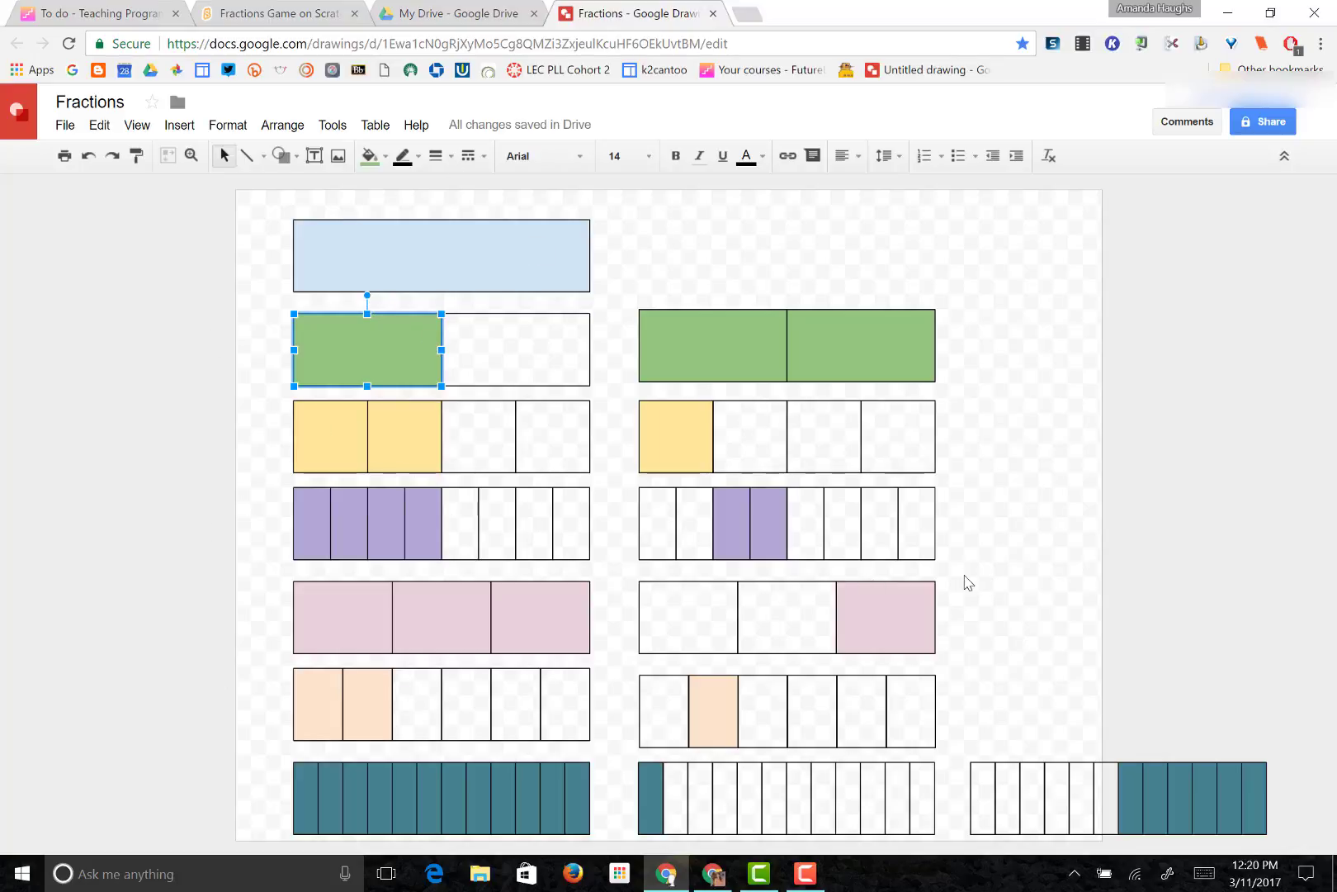
left_click(532, 337)
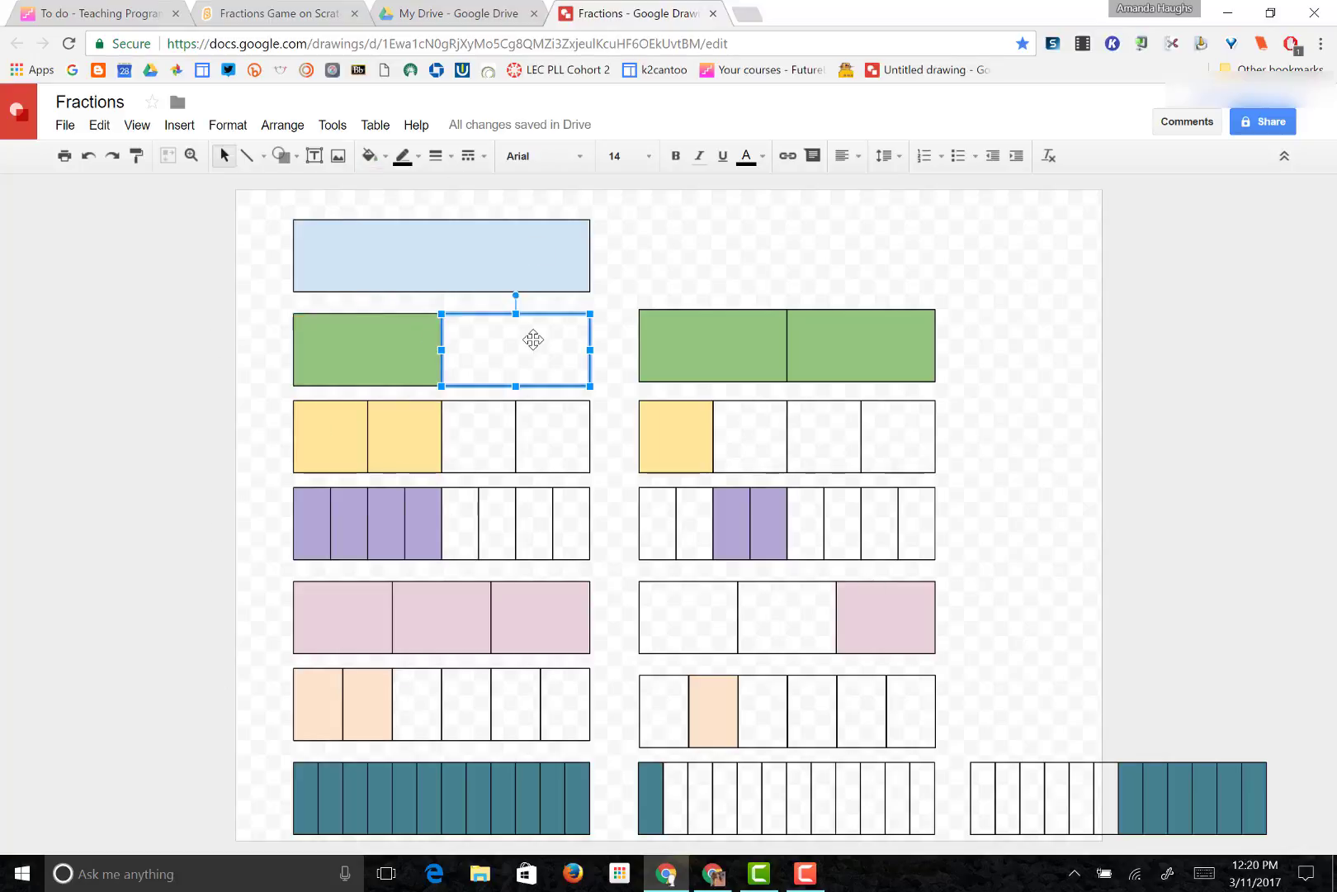
left_click(410, 343)
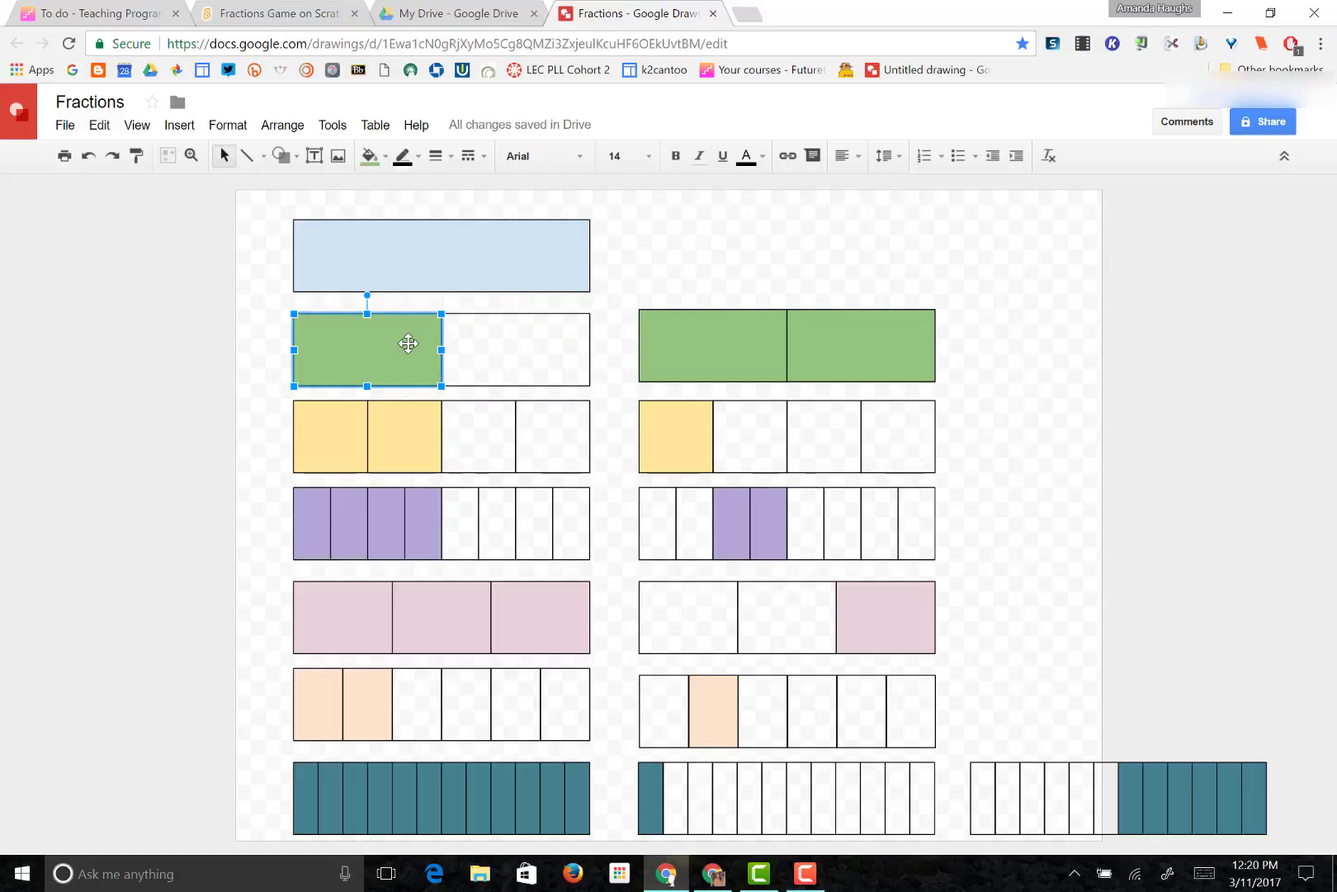
left_click(205, 353)
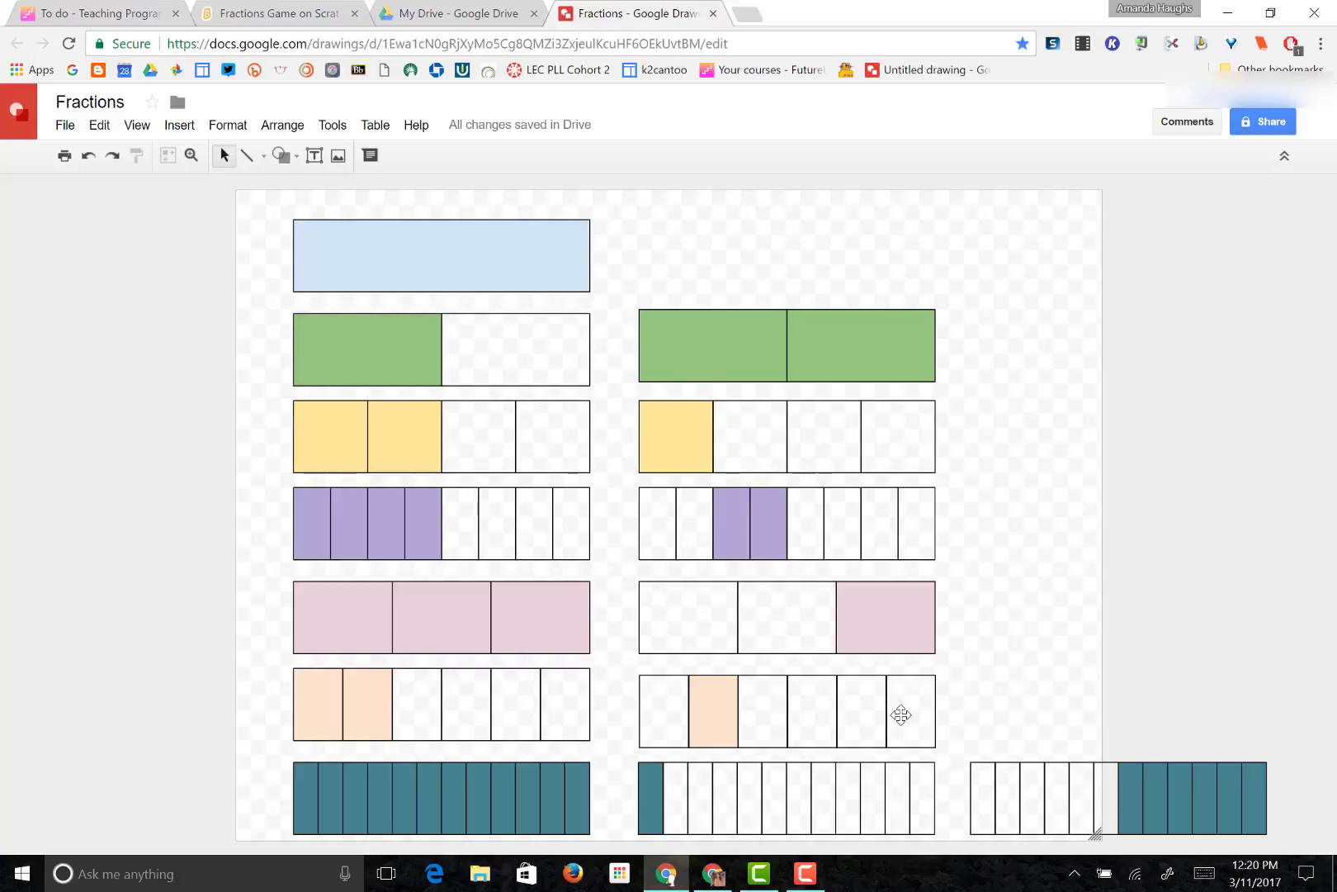
left_click_drag(901, 713, 929, 713)
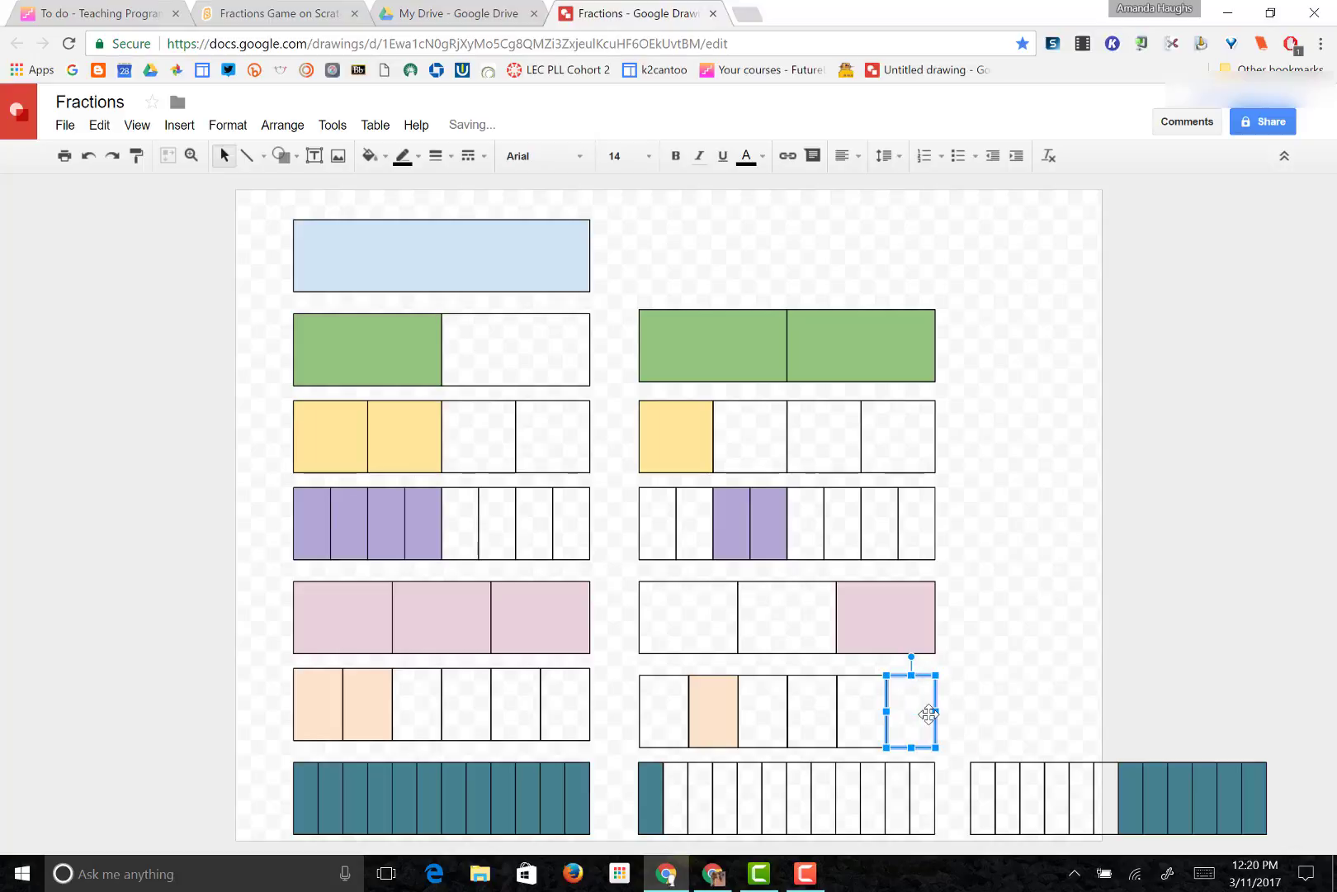
key("ctrl+z")
Group the green half and the unfilled half of the one-half bar into a single object.
left_click(384, 353)
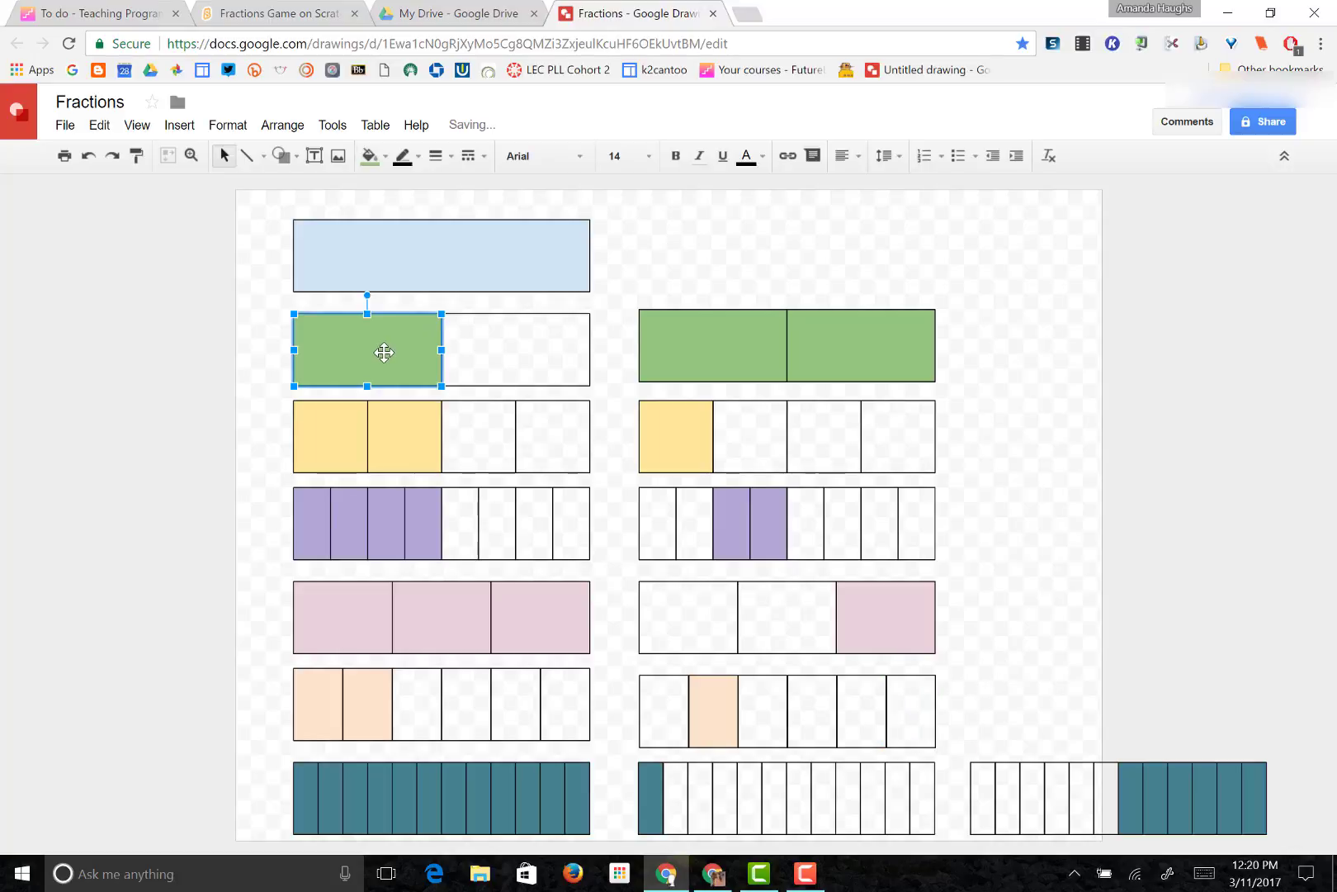
left_click(495, 356, "shift")
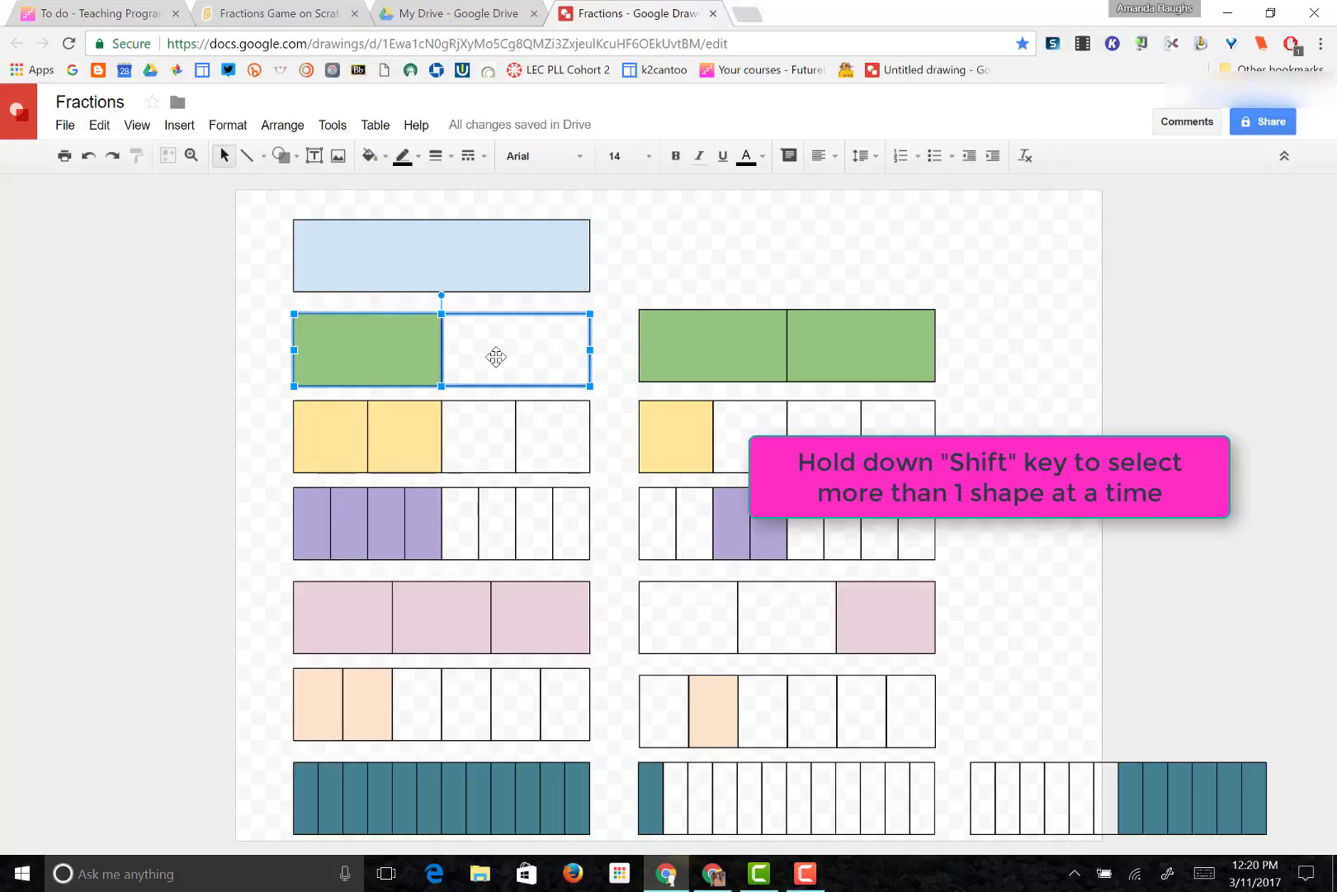
left_click(283, 127)
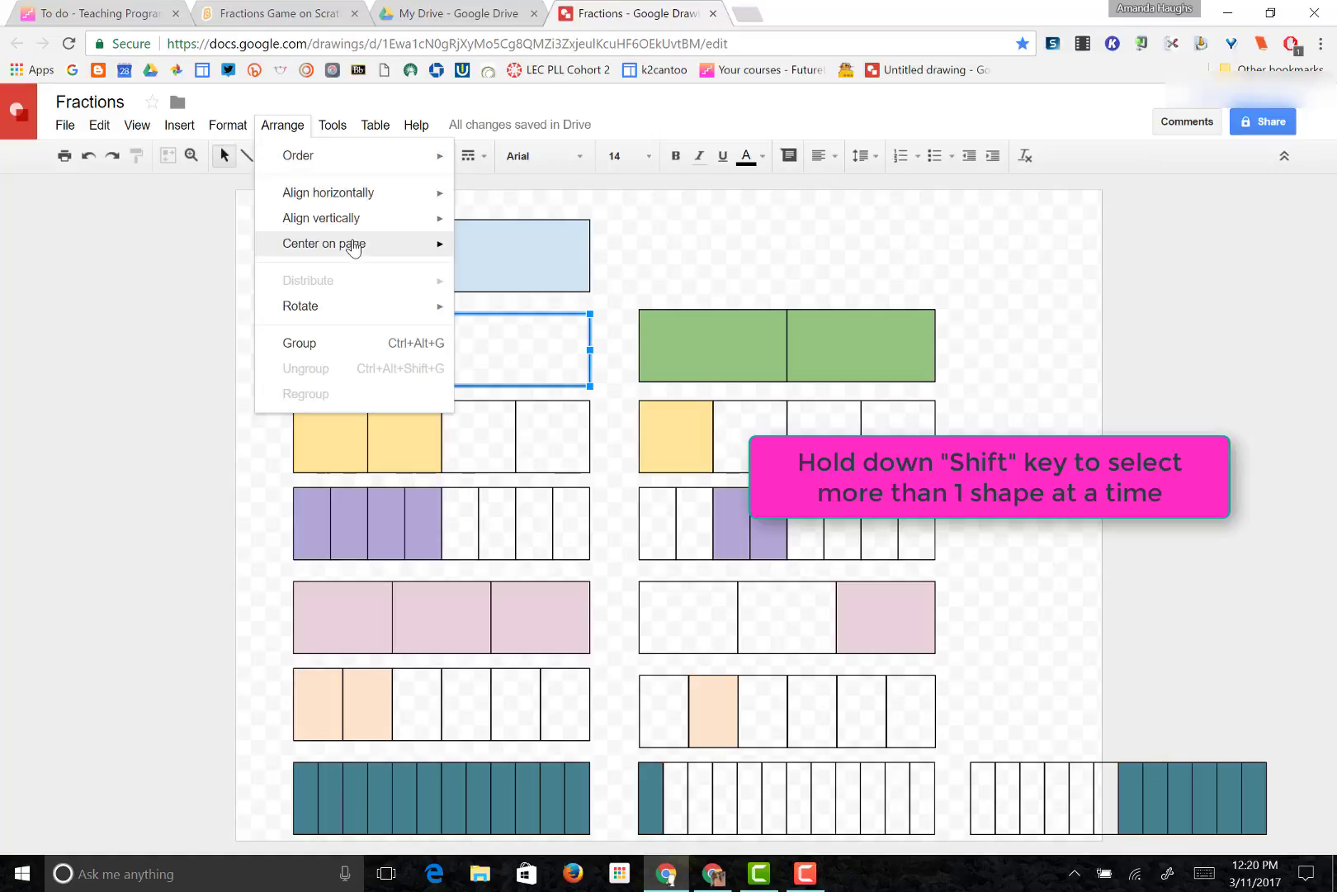
left_click(397, 348)
Group the two green halves of the fully shaded two-halves bar.
left_click(689, 349)
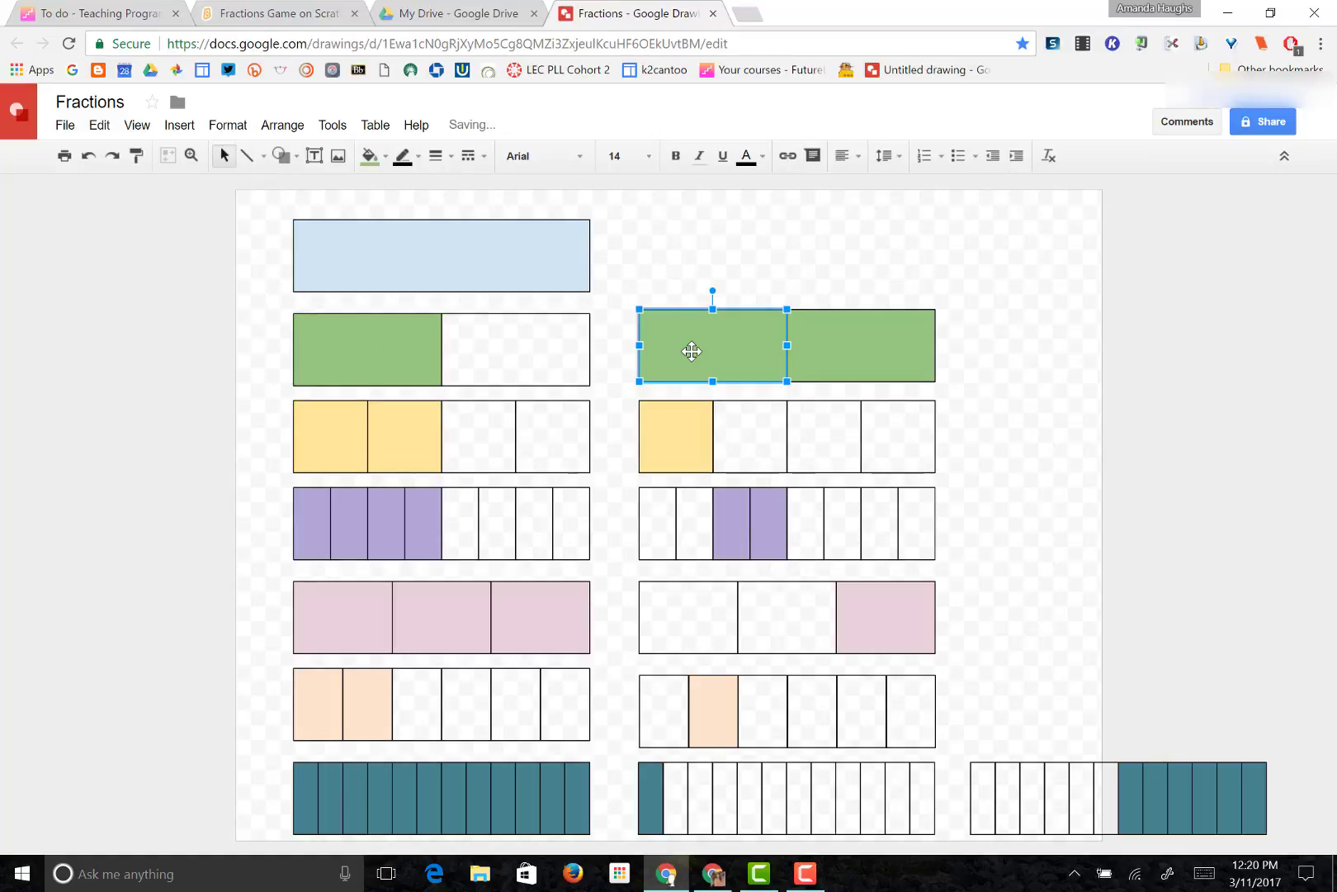
left_click(915, 339, "shift")
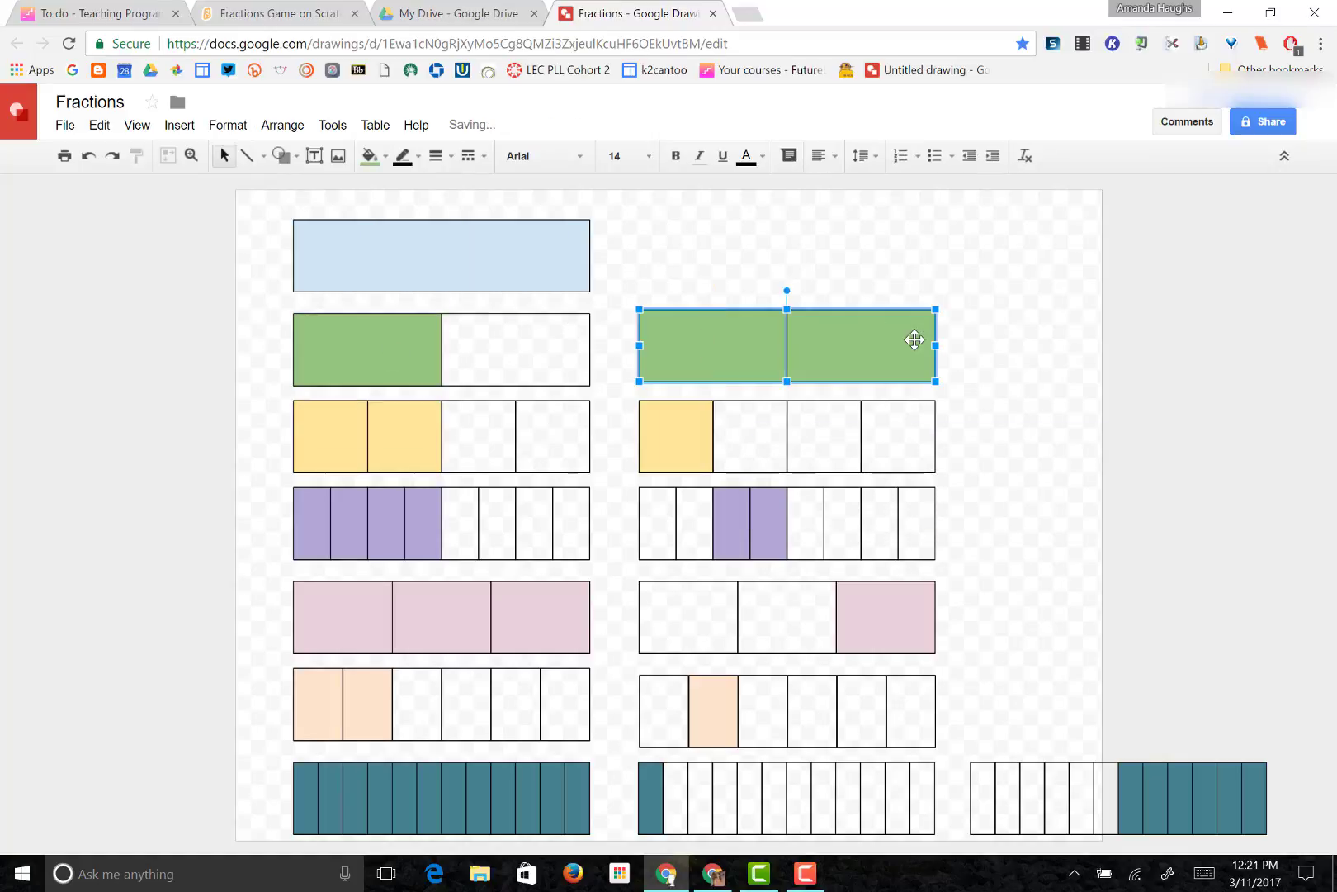
left_click(298, 130)
left_click(332, 344)
Group the four pieces of the quarters bar that has two yellow parts, and clear the selection.
left_click(321, 460)
left_click(393, 457, "shift")
left_click(496, 451, "shift")
left_click(558, 448, "shift")
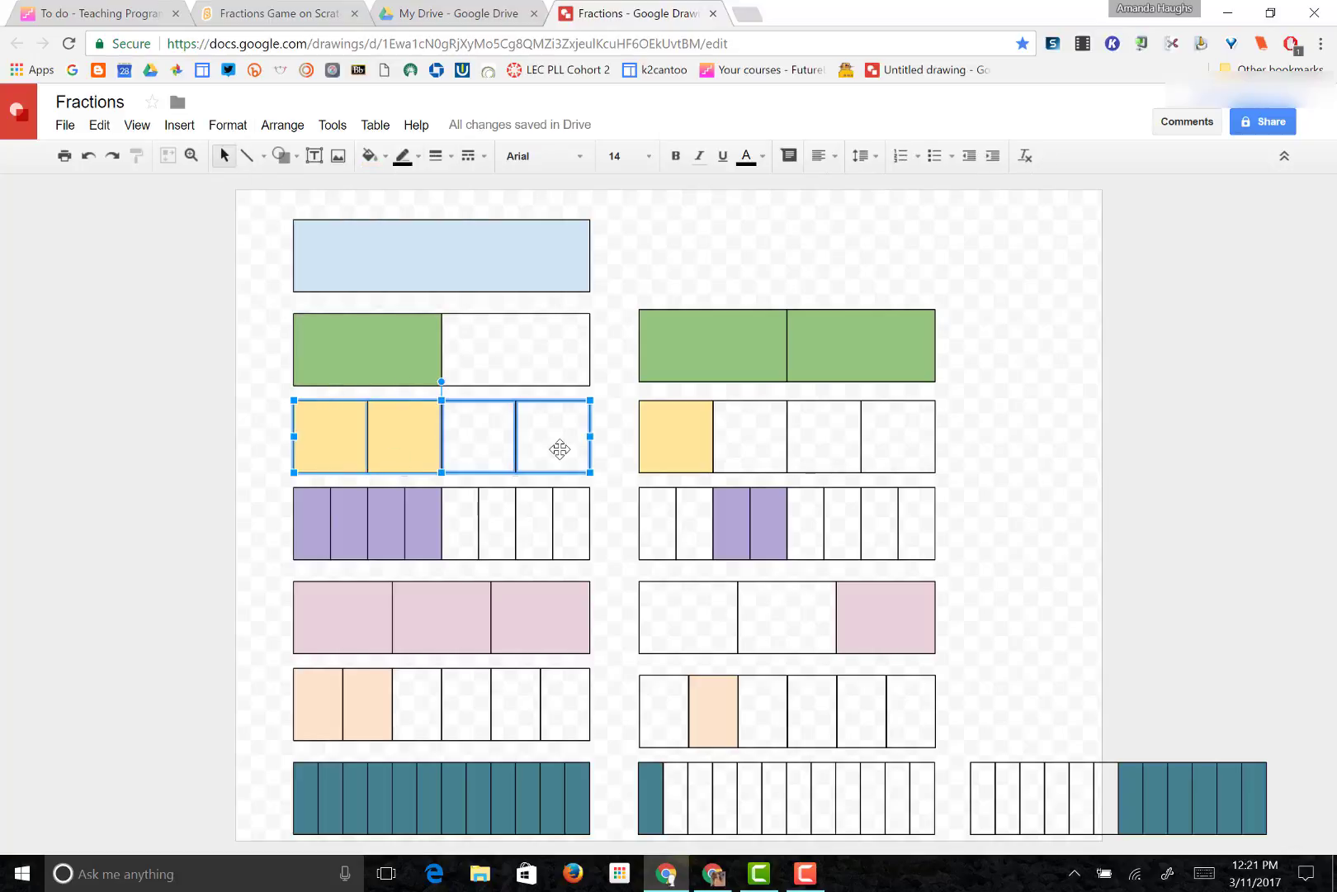
left_click(281, 124)
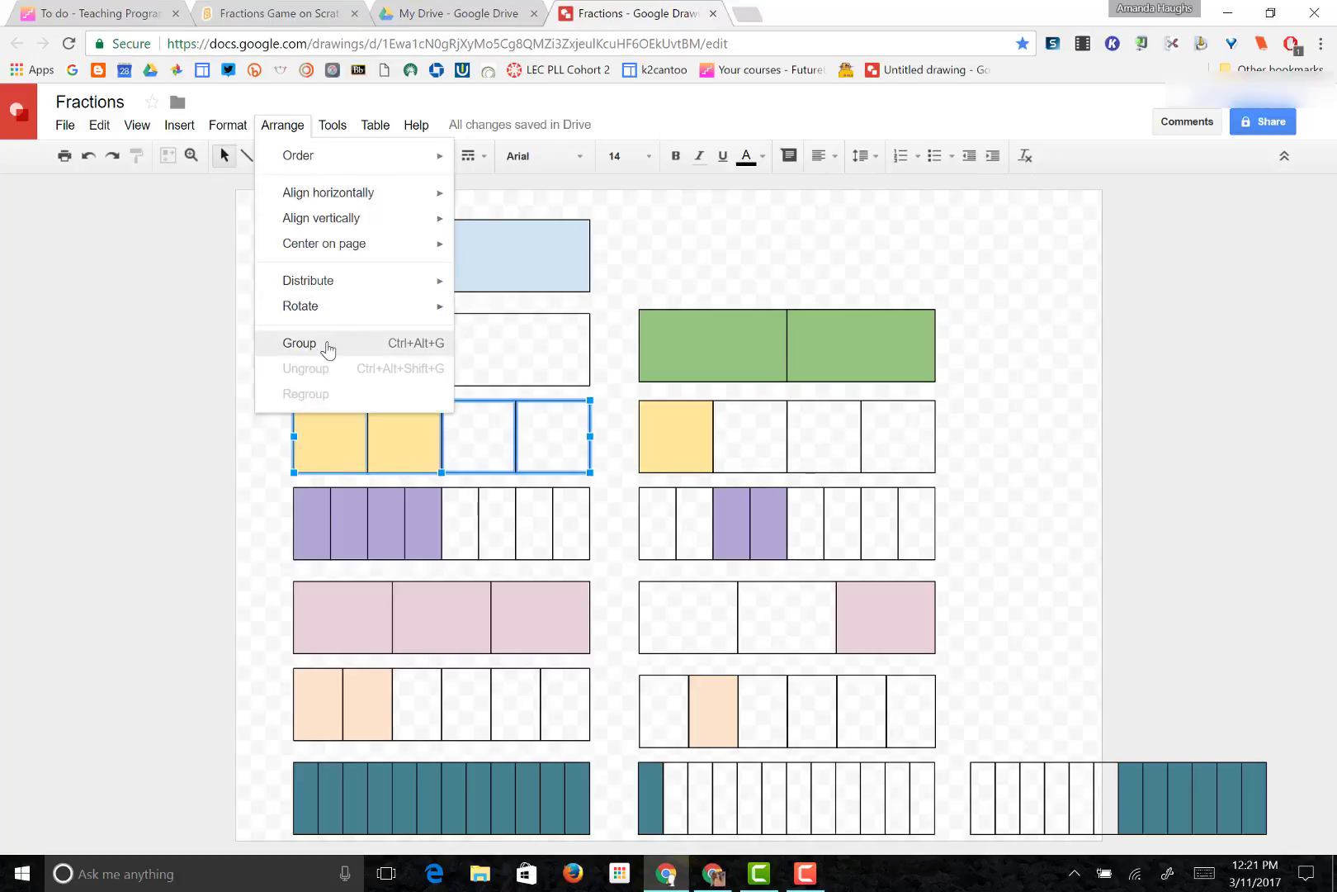
left_click(287, 346)
left_click(112, 344)
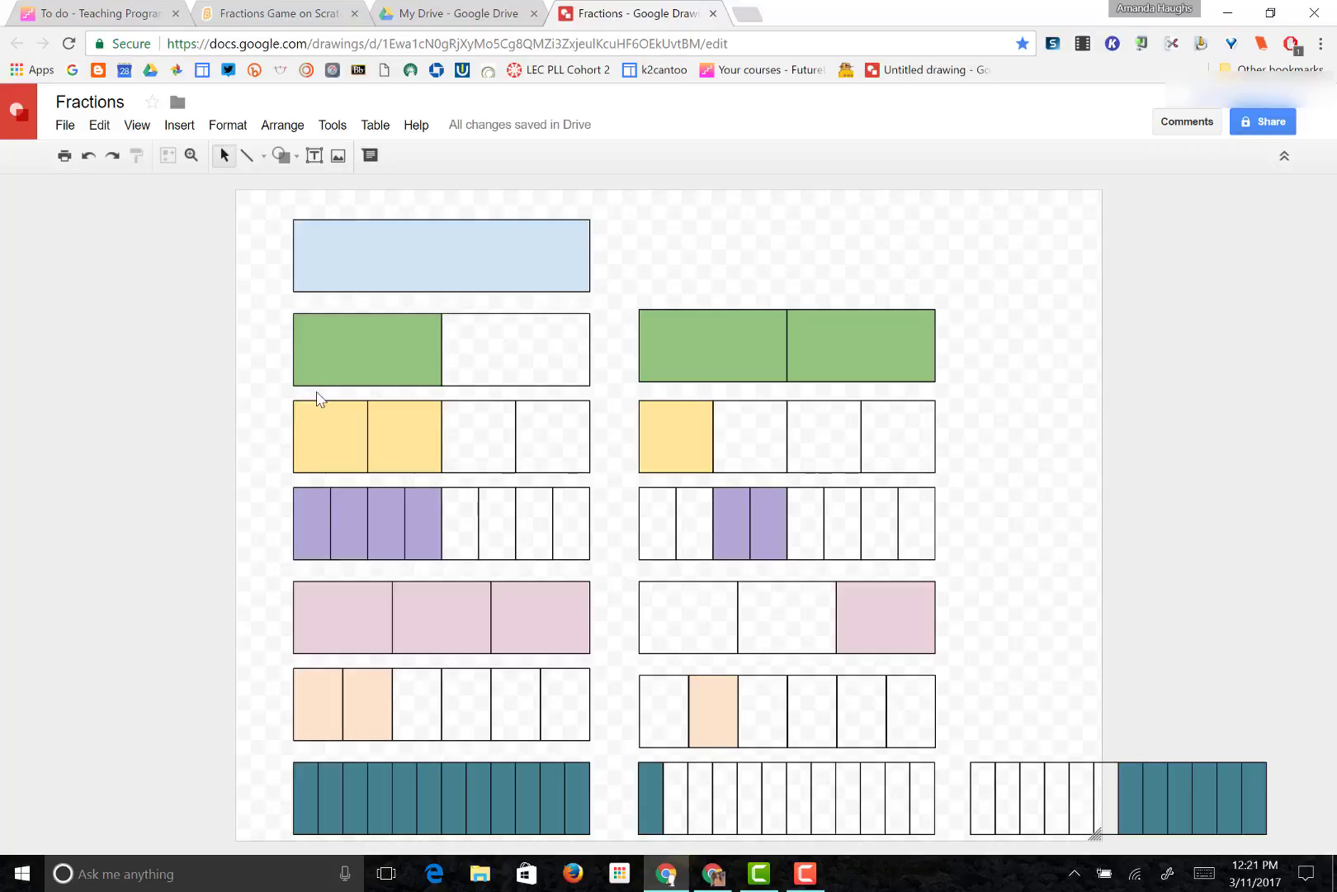
Try moving the grouped one-half bar partly off the page, and undo the move.
left_click(403, 352)
left_click_drag(447, 349, 307, 355)
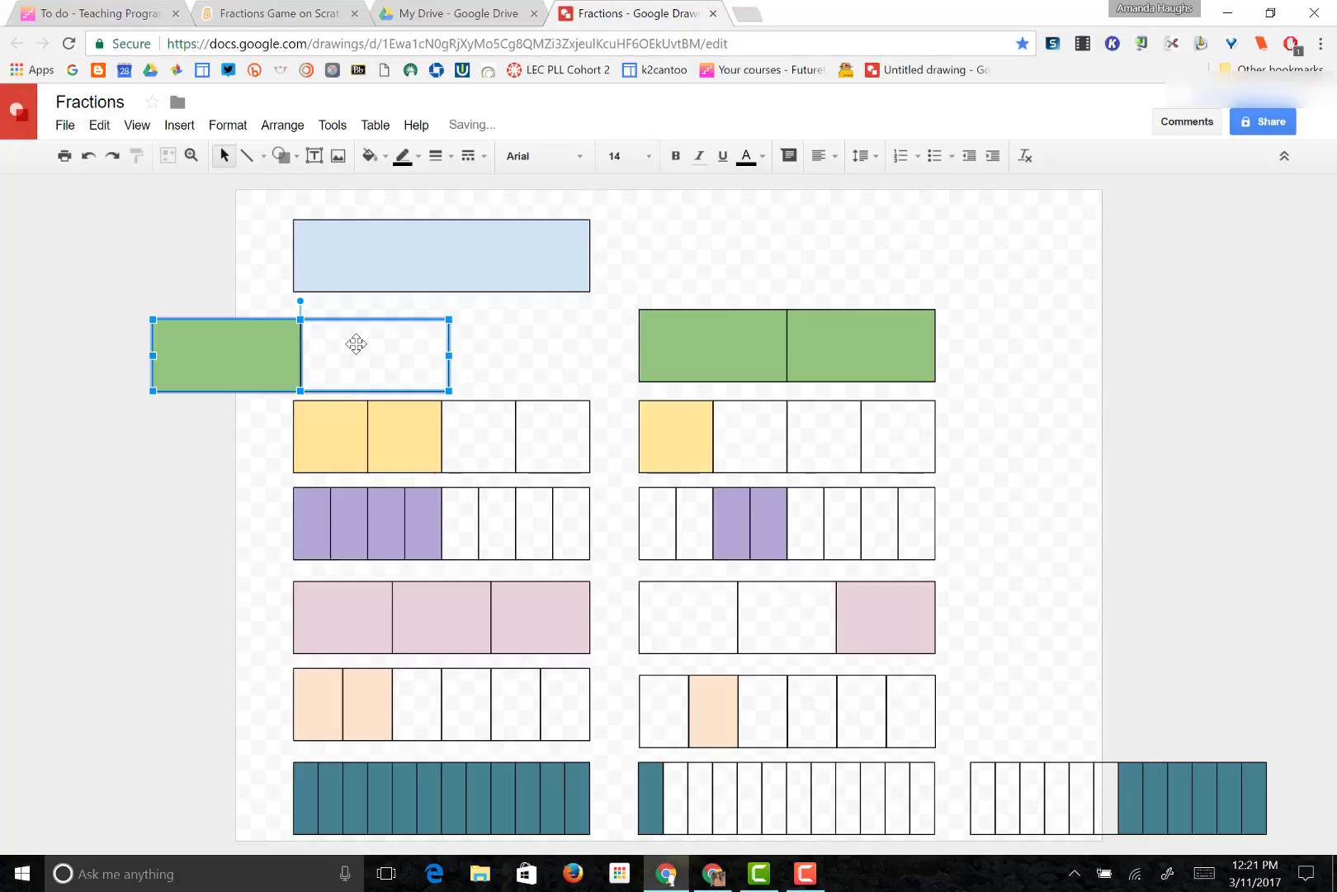
key("ctrl+z")
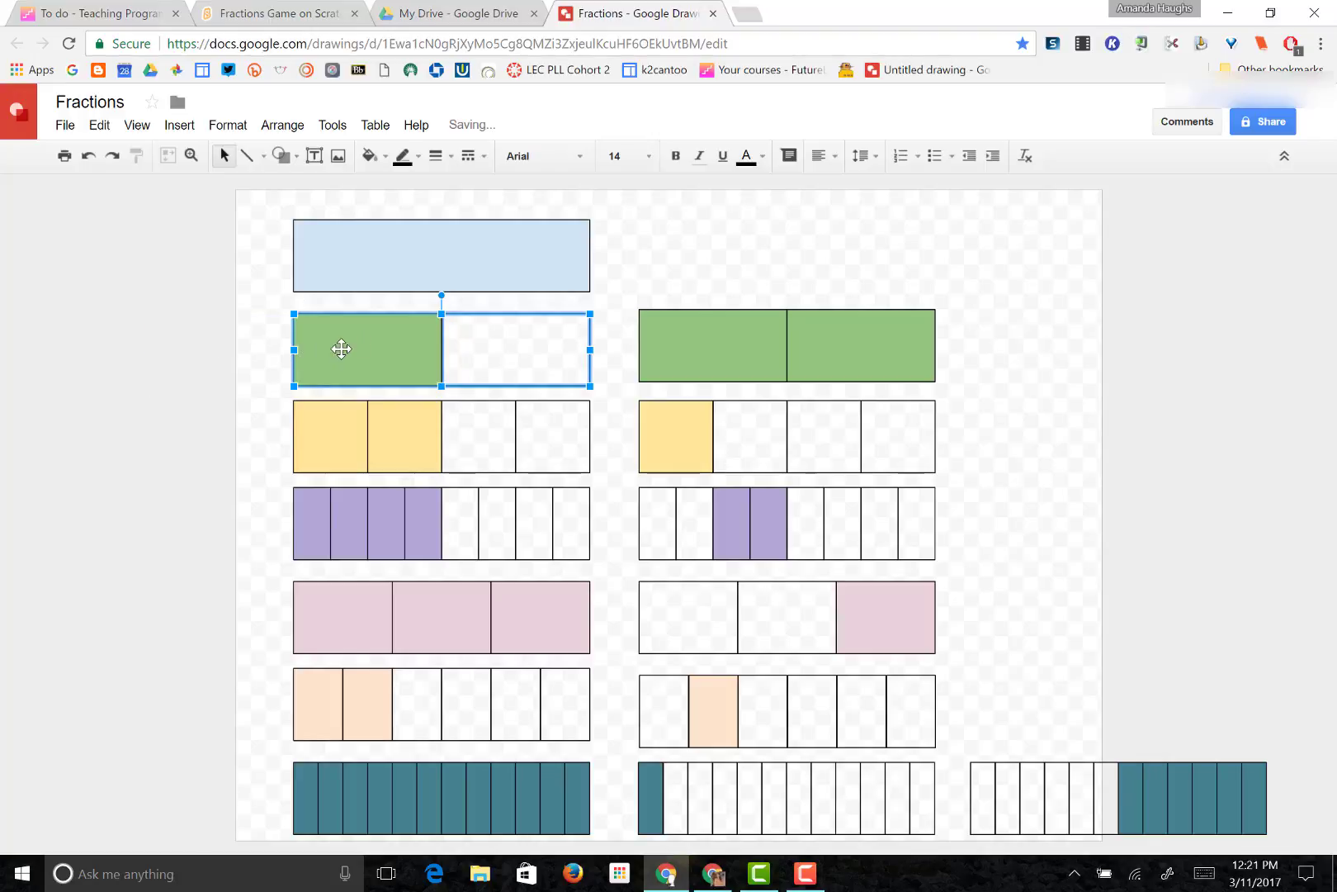
Duplicate the grouped one-half bar and delete the duplicate.
left_click(64, 125)
mouse_move(114, 129)
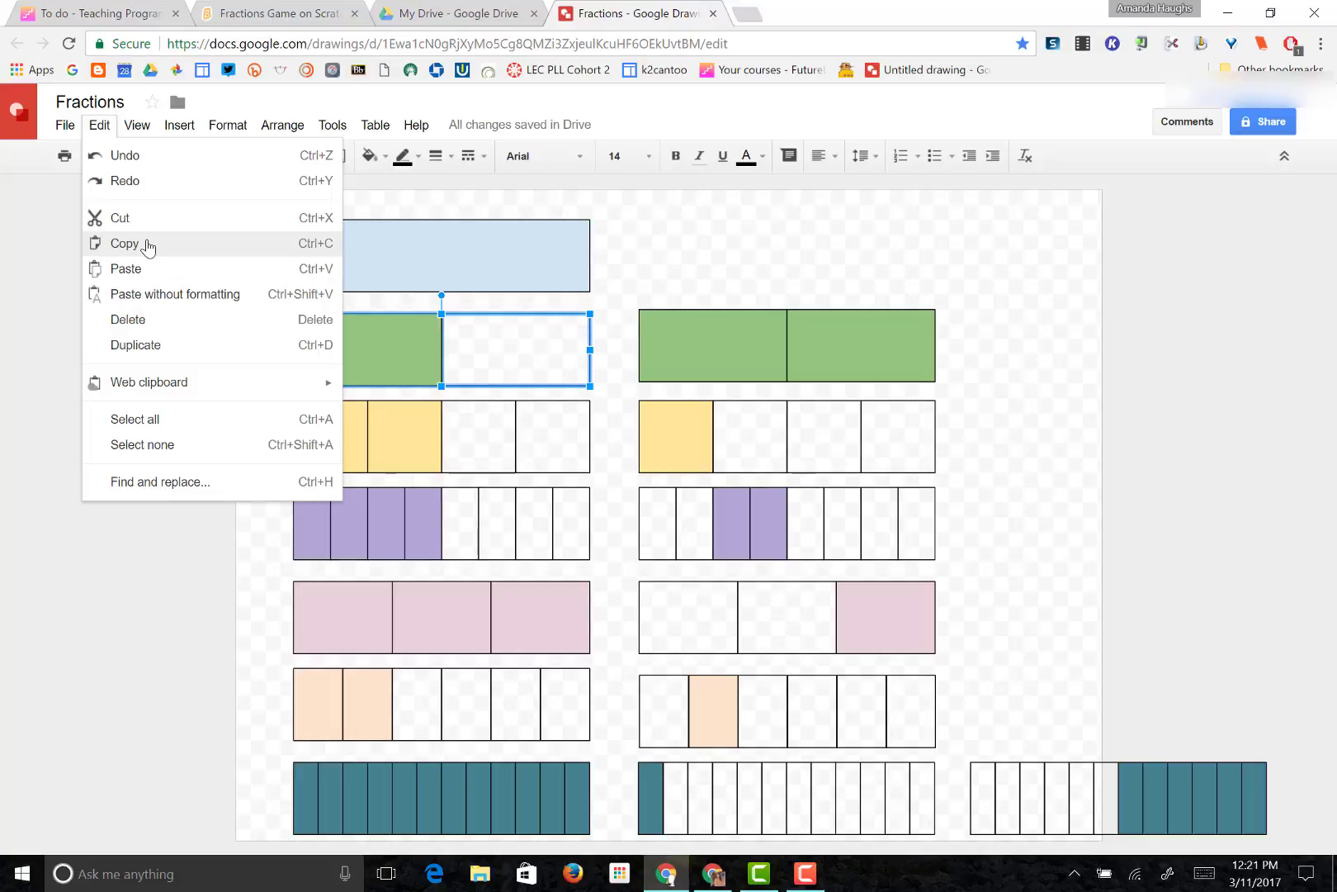
left_click(218, 587)
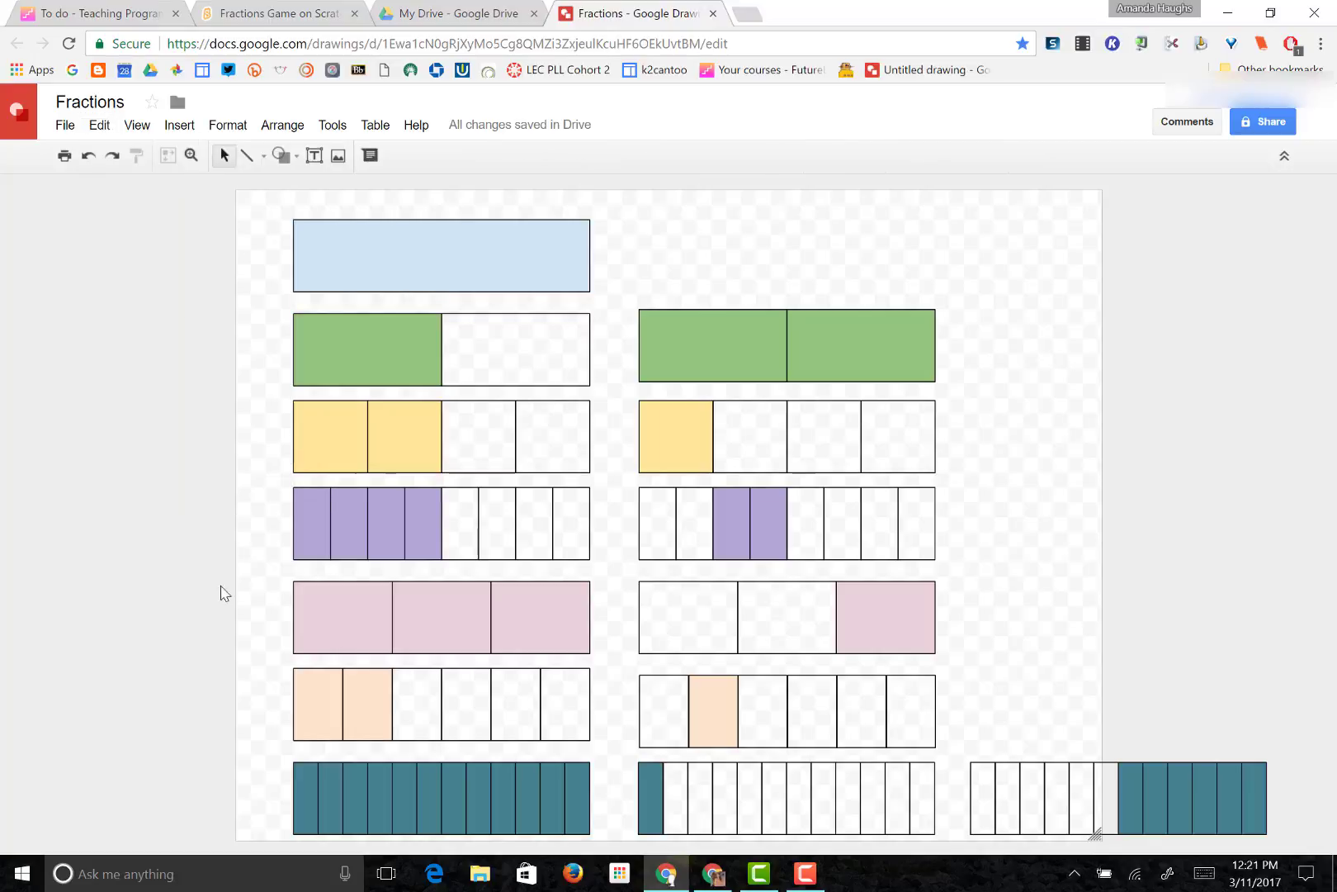
left_click(433, 342)
key("ctrl+d")
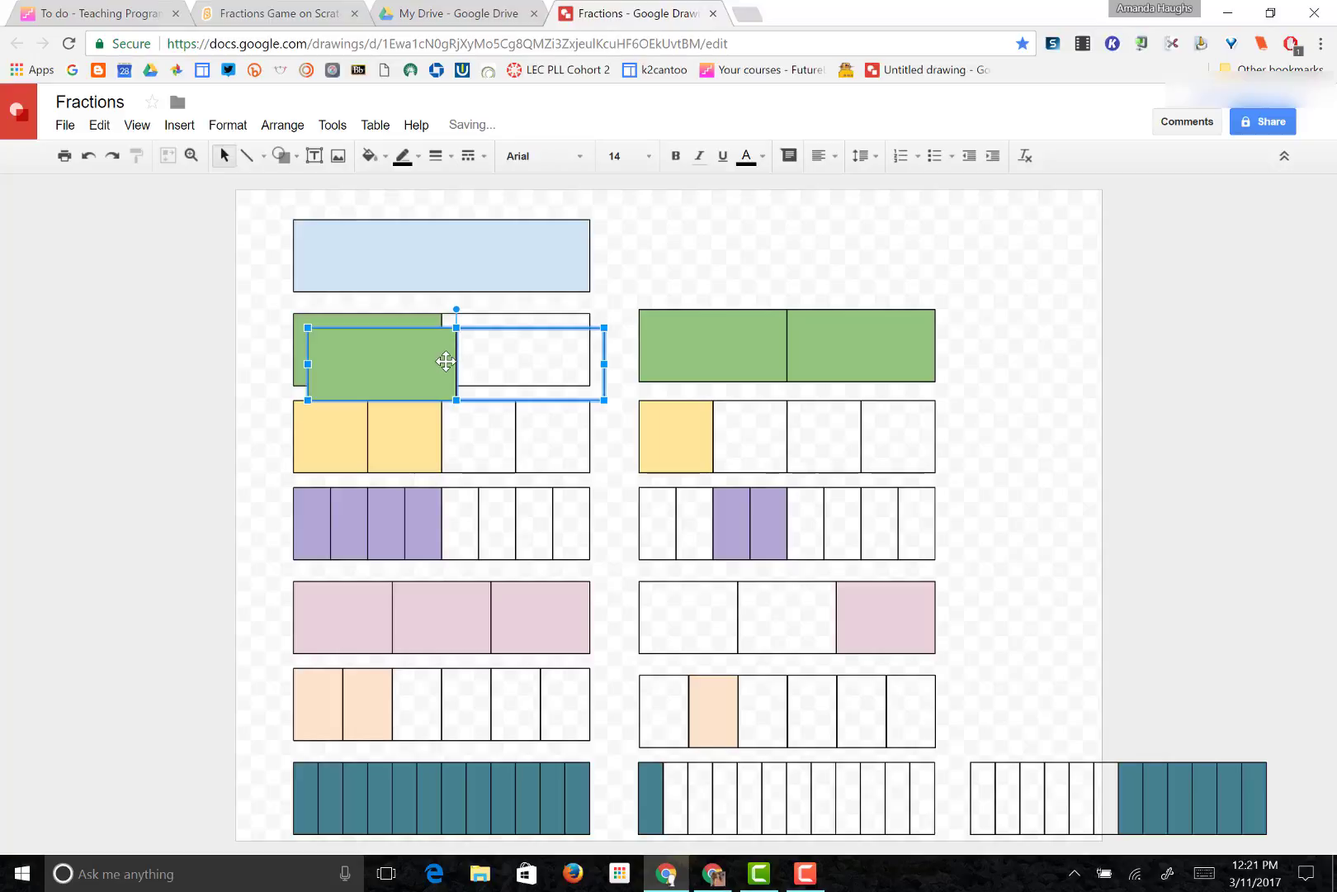
key("Delete")
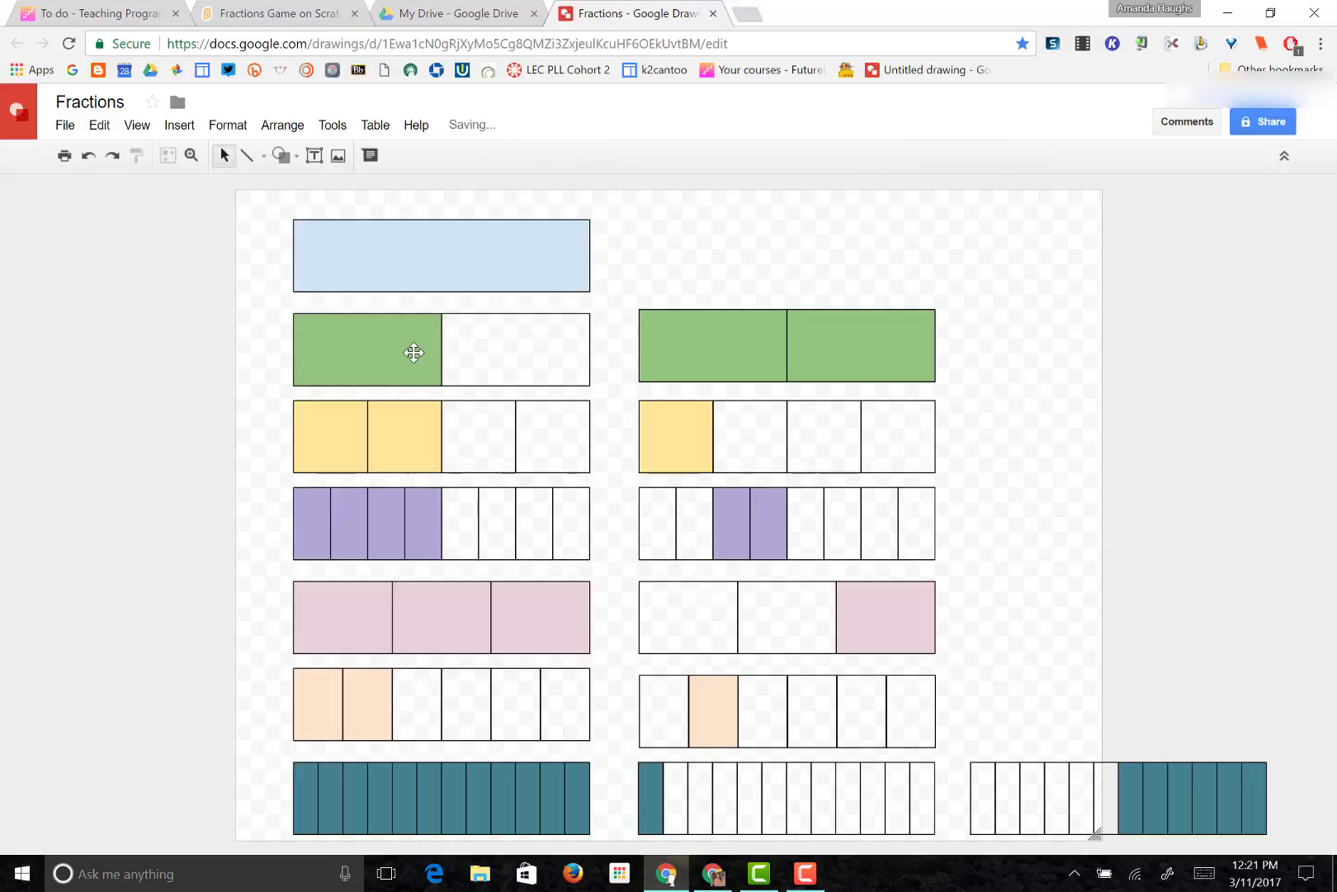
Copy the grouped one-half bar with its green and unfilled halves.
left_click(413, 352)
left_click(100, 125)
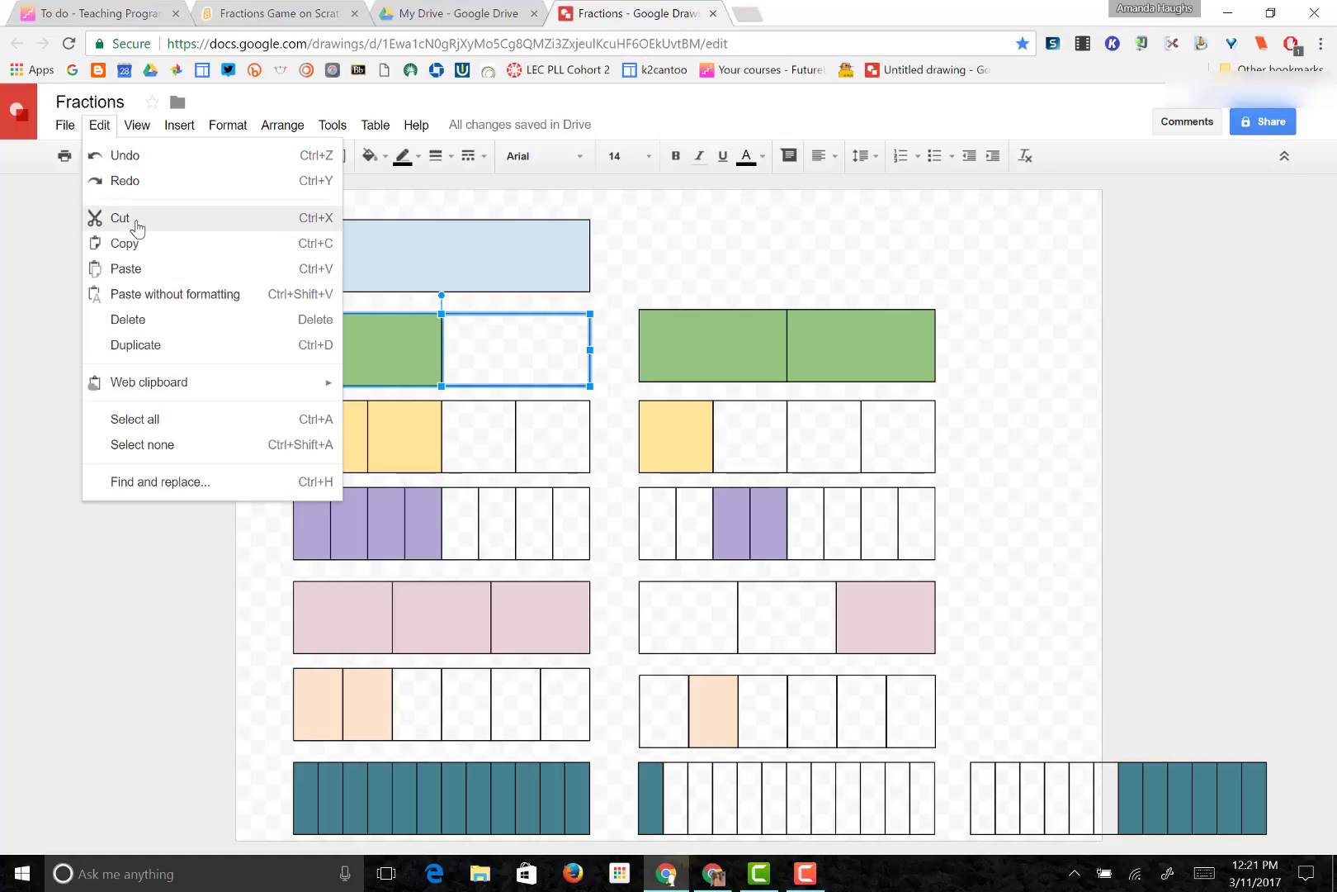
left_click(165, 252)
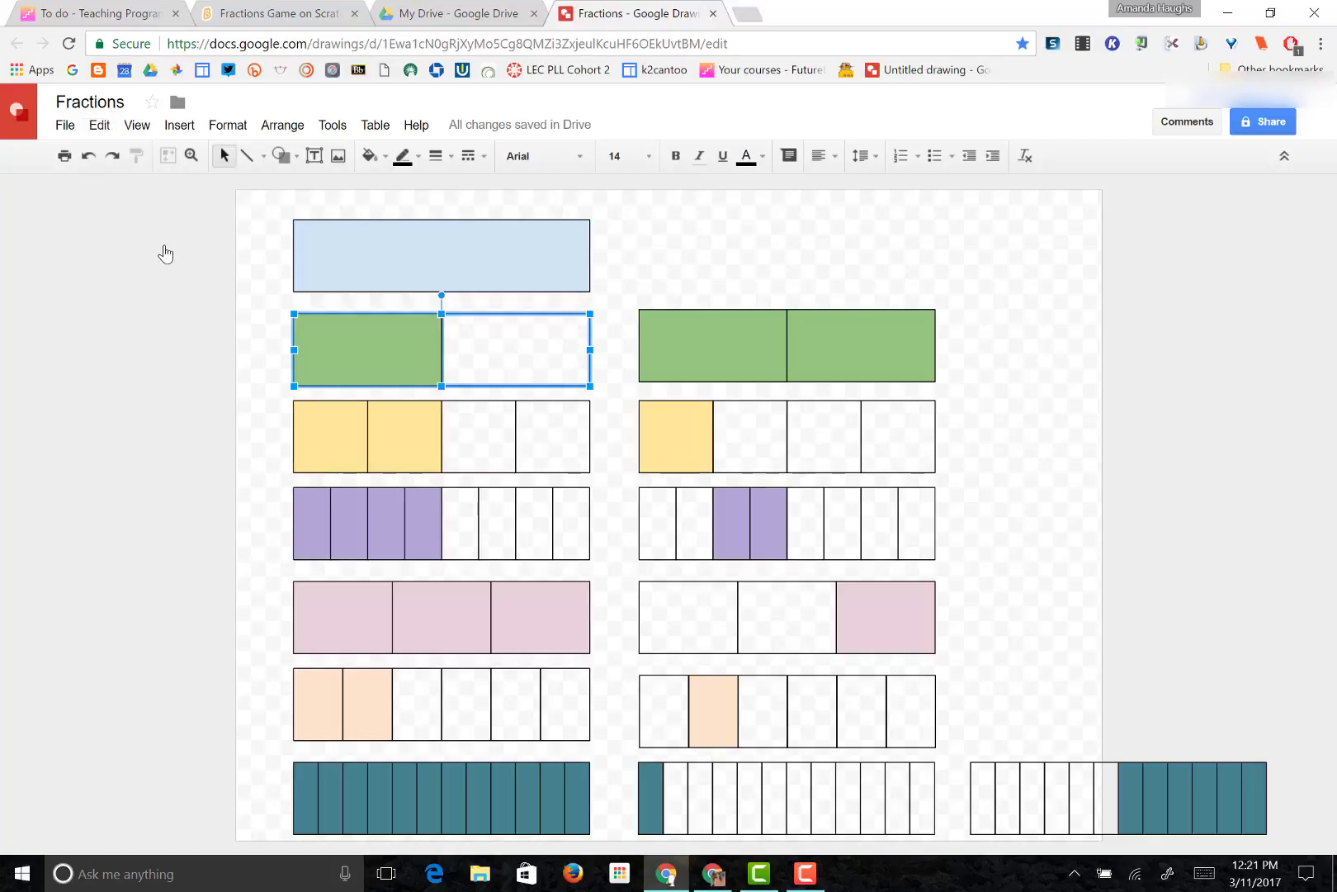
Create a new blank drawing.
left_click(65, 125)
mouse_move(115, 195)
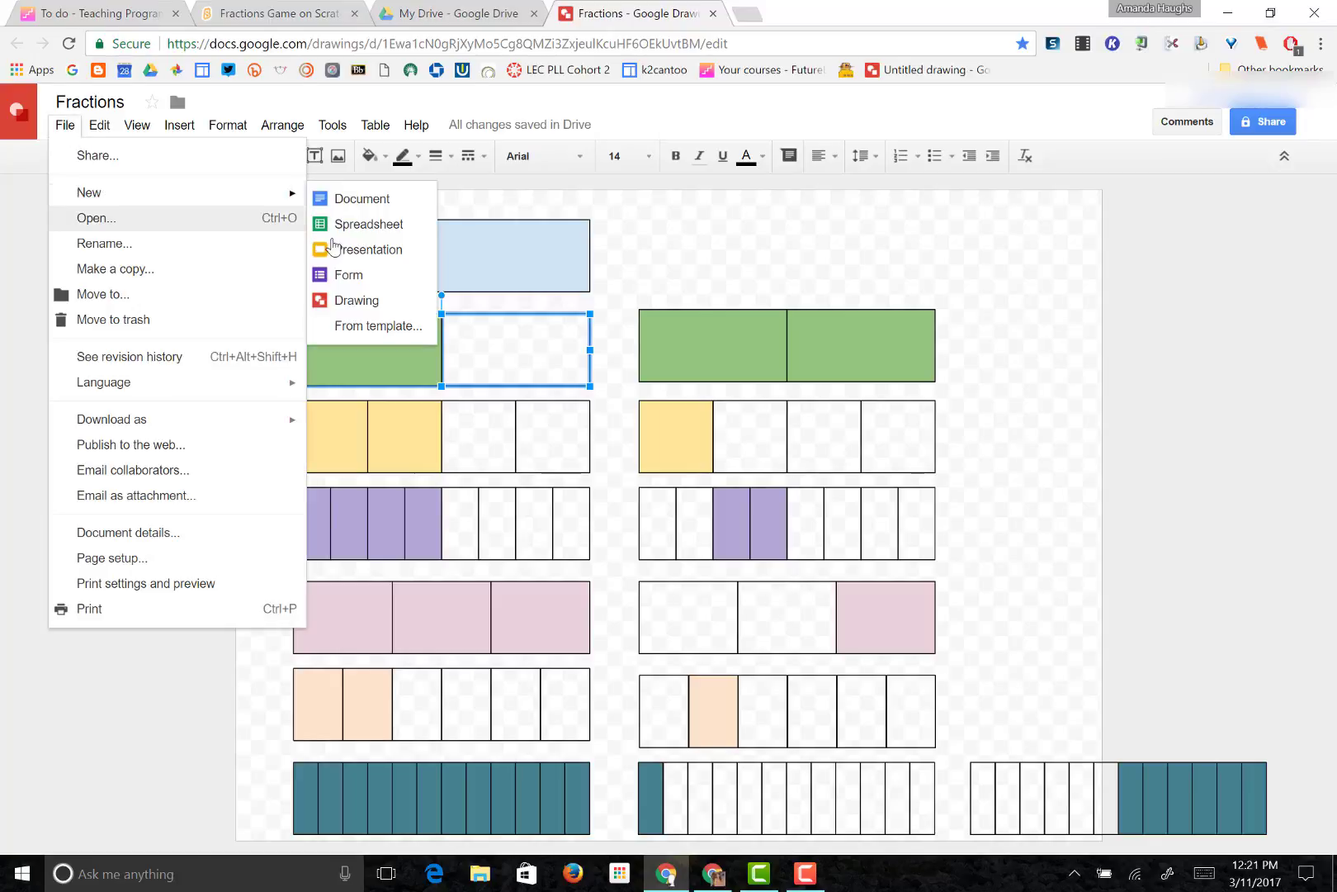
left_click(372, 301)
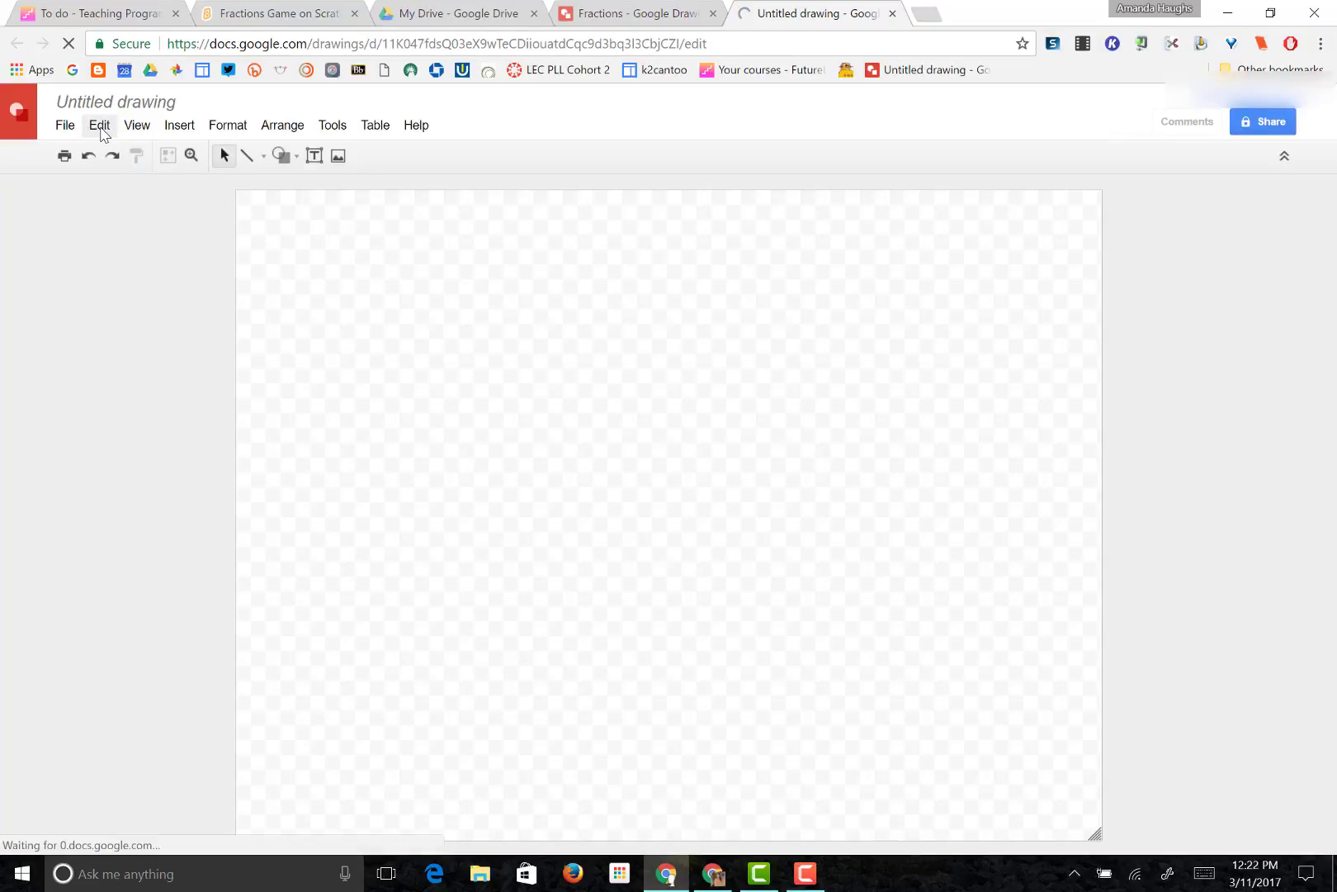
Paste the copied one-half bar into the blank drawing and move it near the page's upper-left corner.
left_click(100, 126)
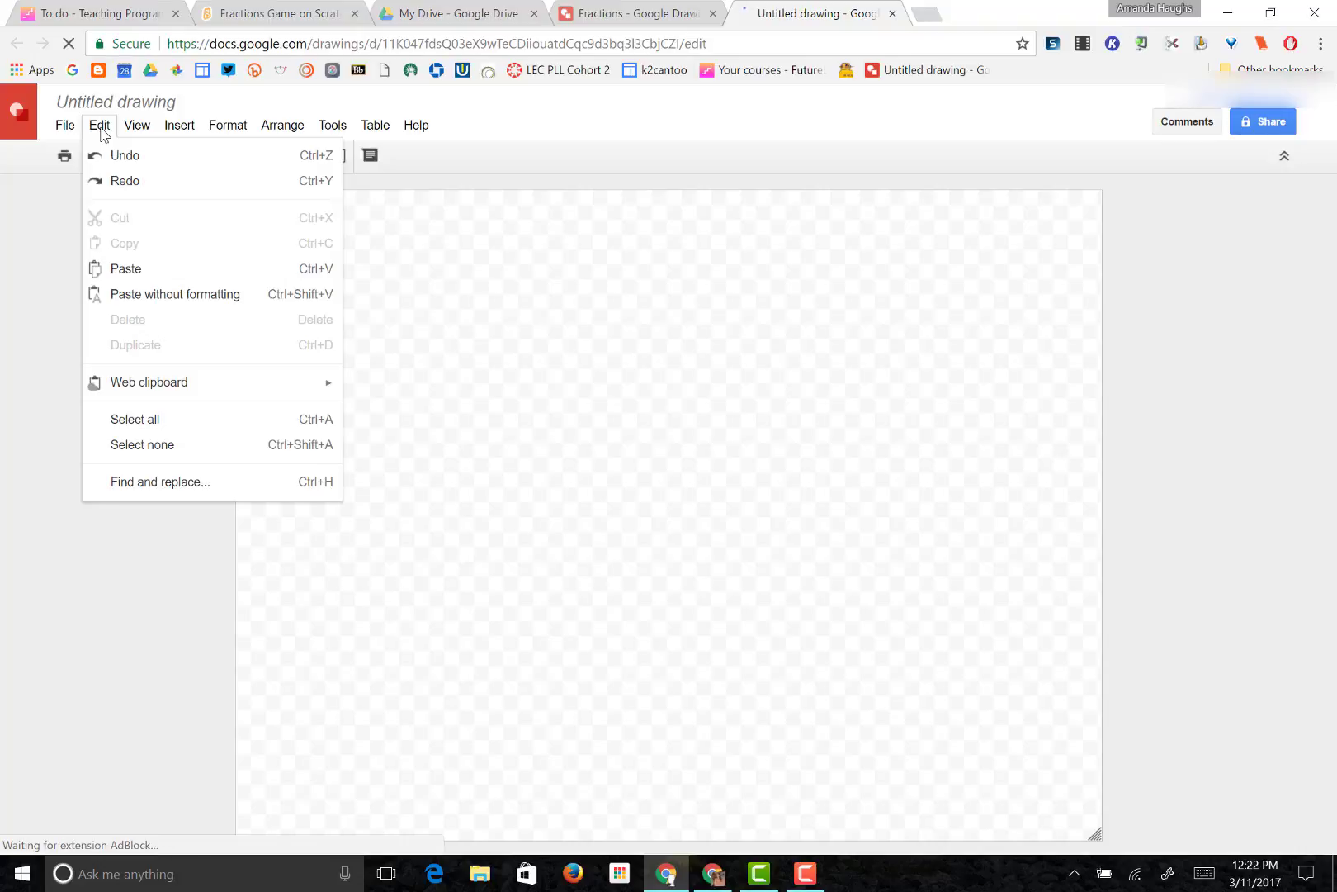
left_click(126, 269)
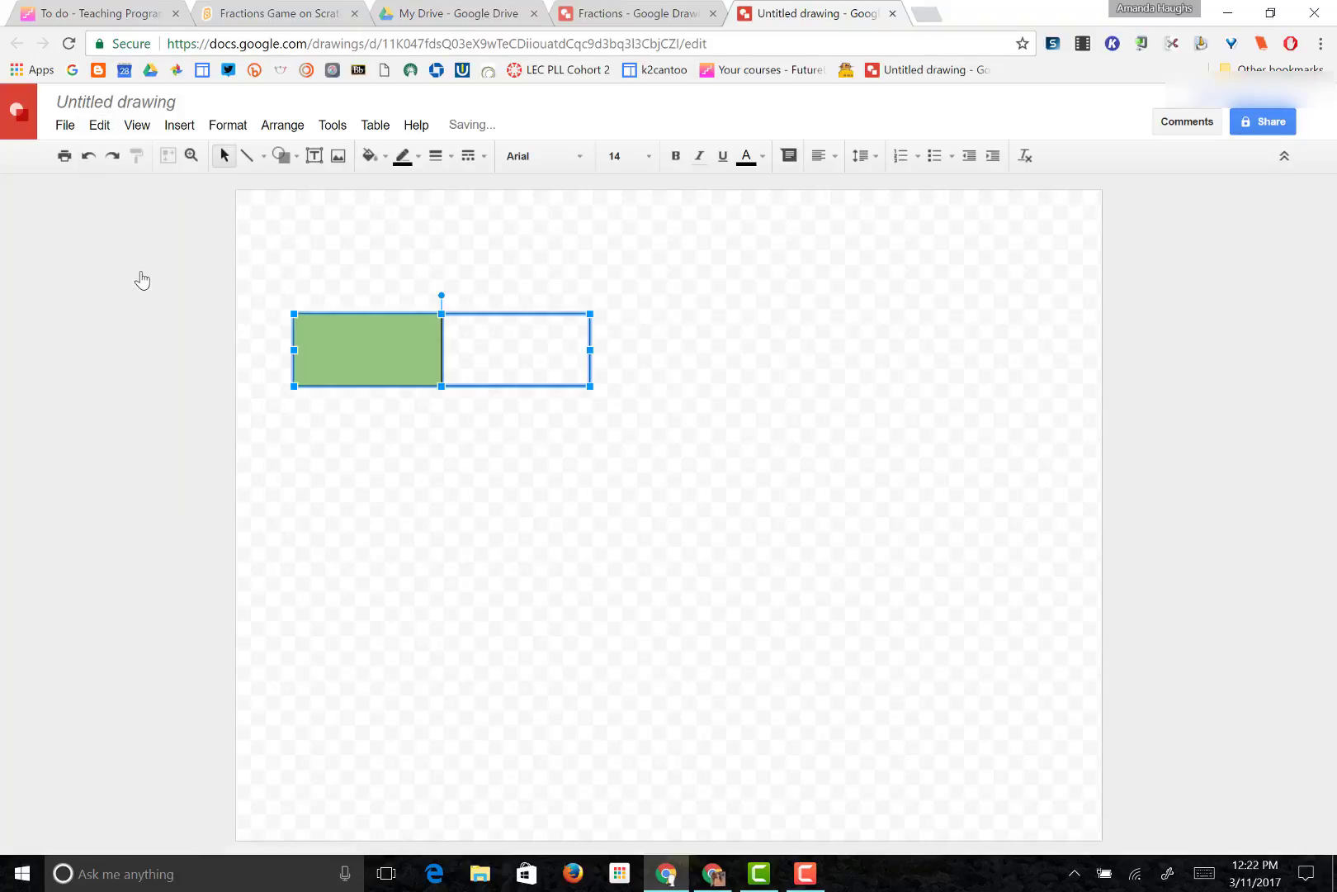
left_click_drag(418, 370, 388, 275)
left_click(357, 433)
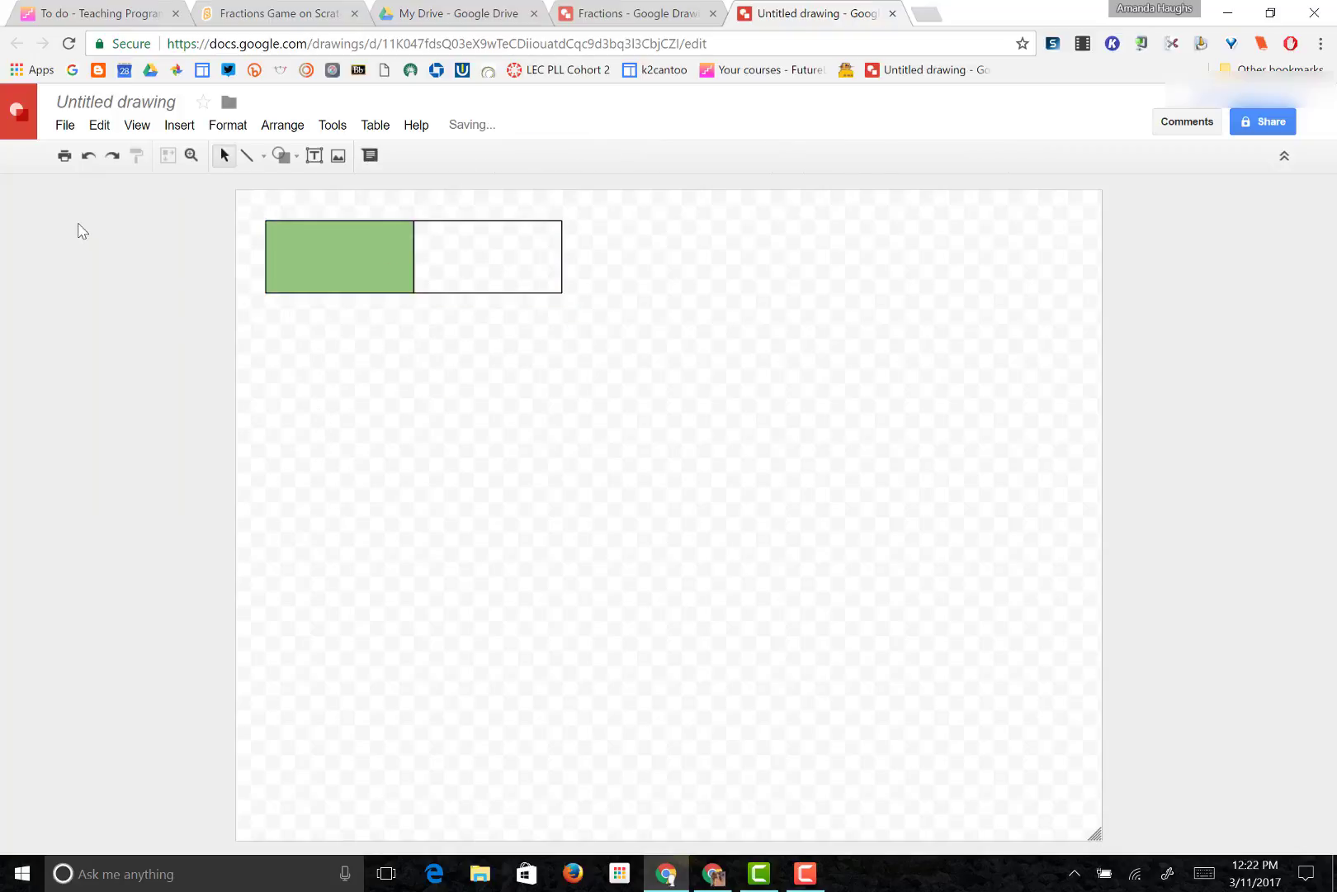
Rename the untitled drawing as "1 Half".
left_click(93, 102)
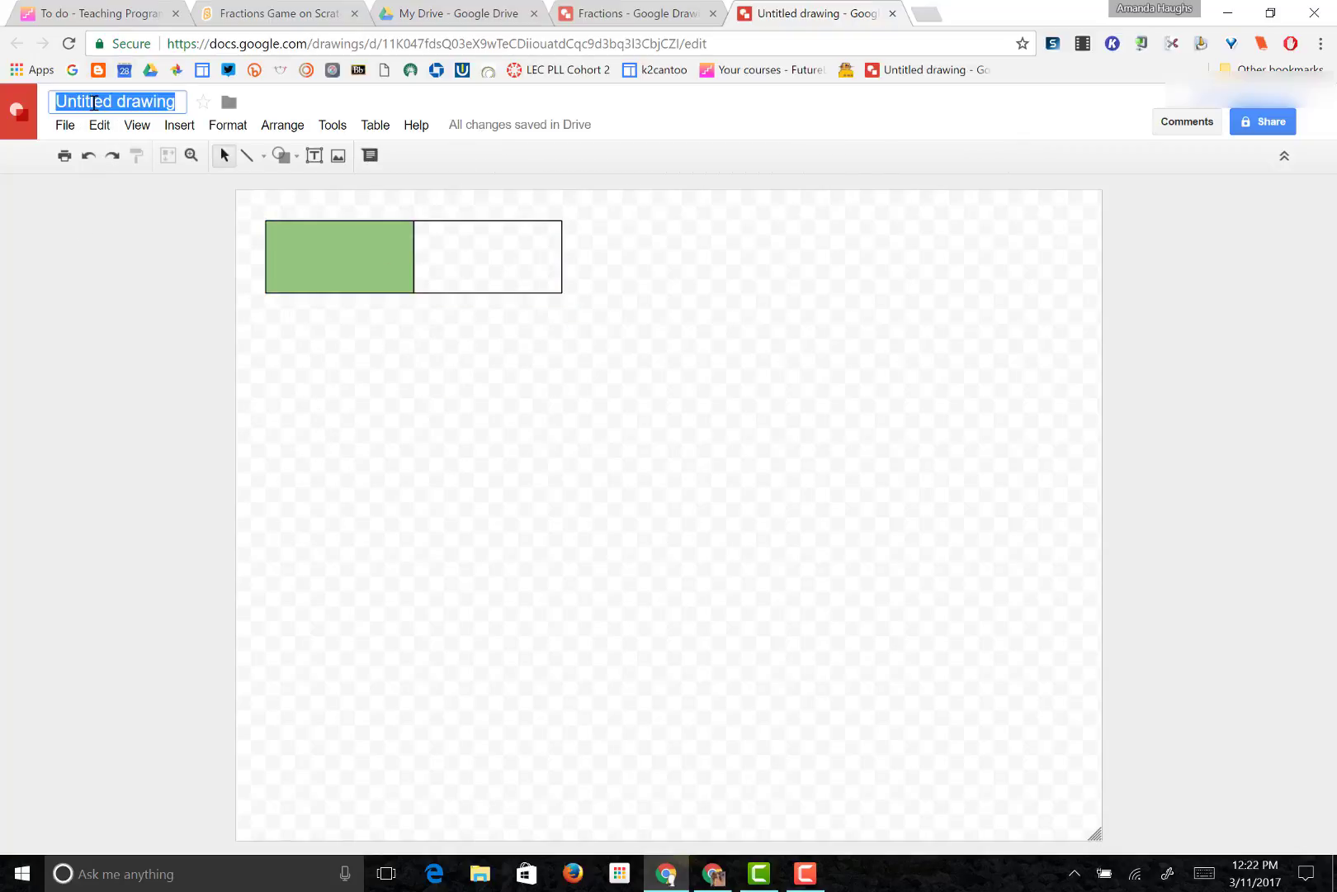
type("1 Half")
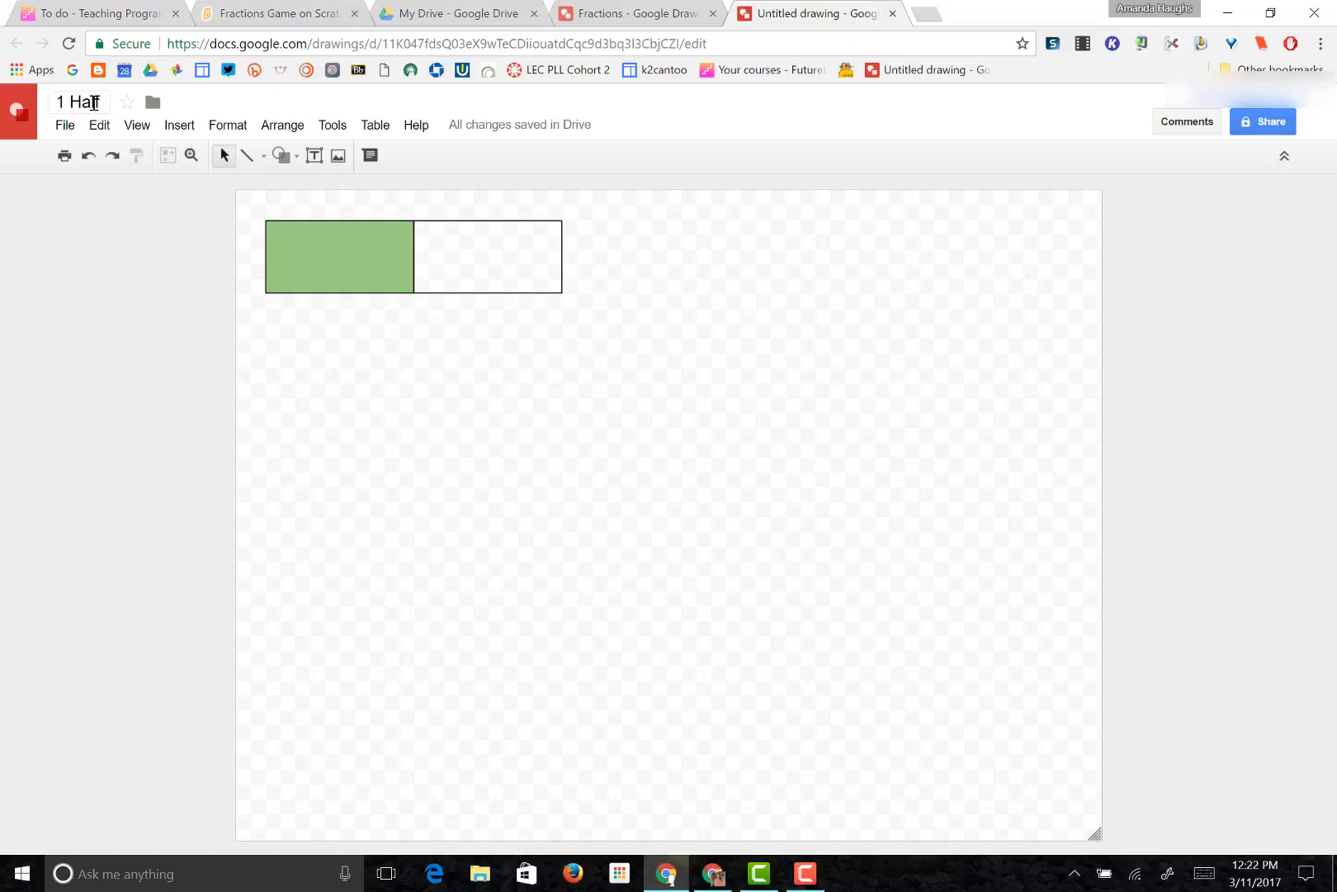
key("Return")
Download the 1 Half drawing as a PNG image.
left_click(66, 126)
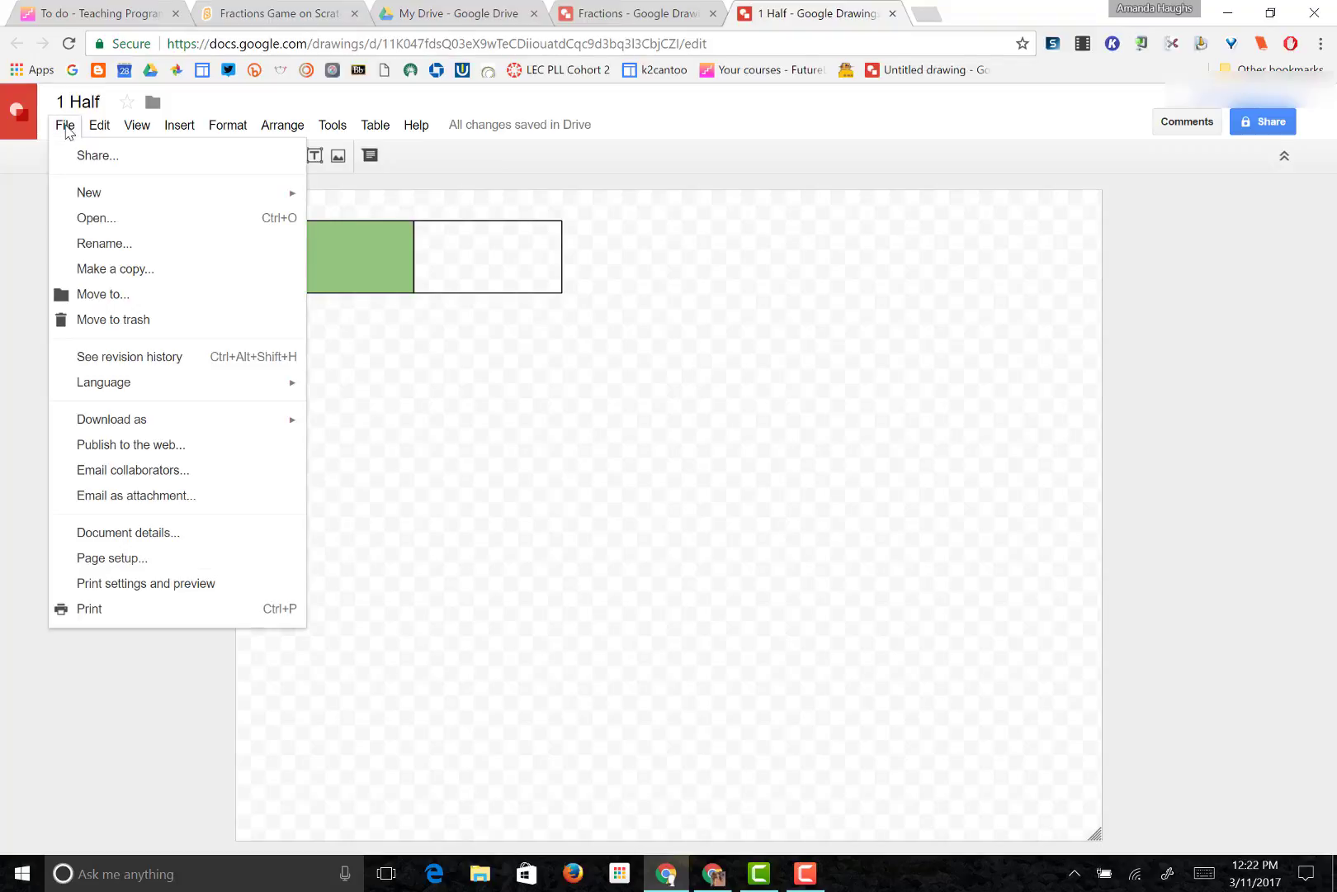
mouse_move(222, 421)
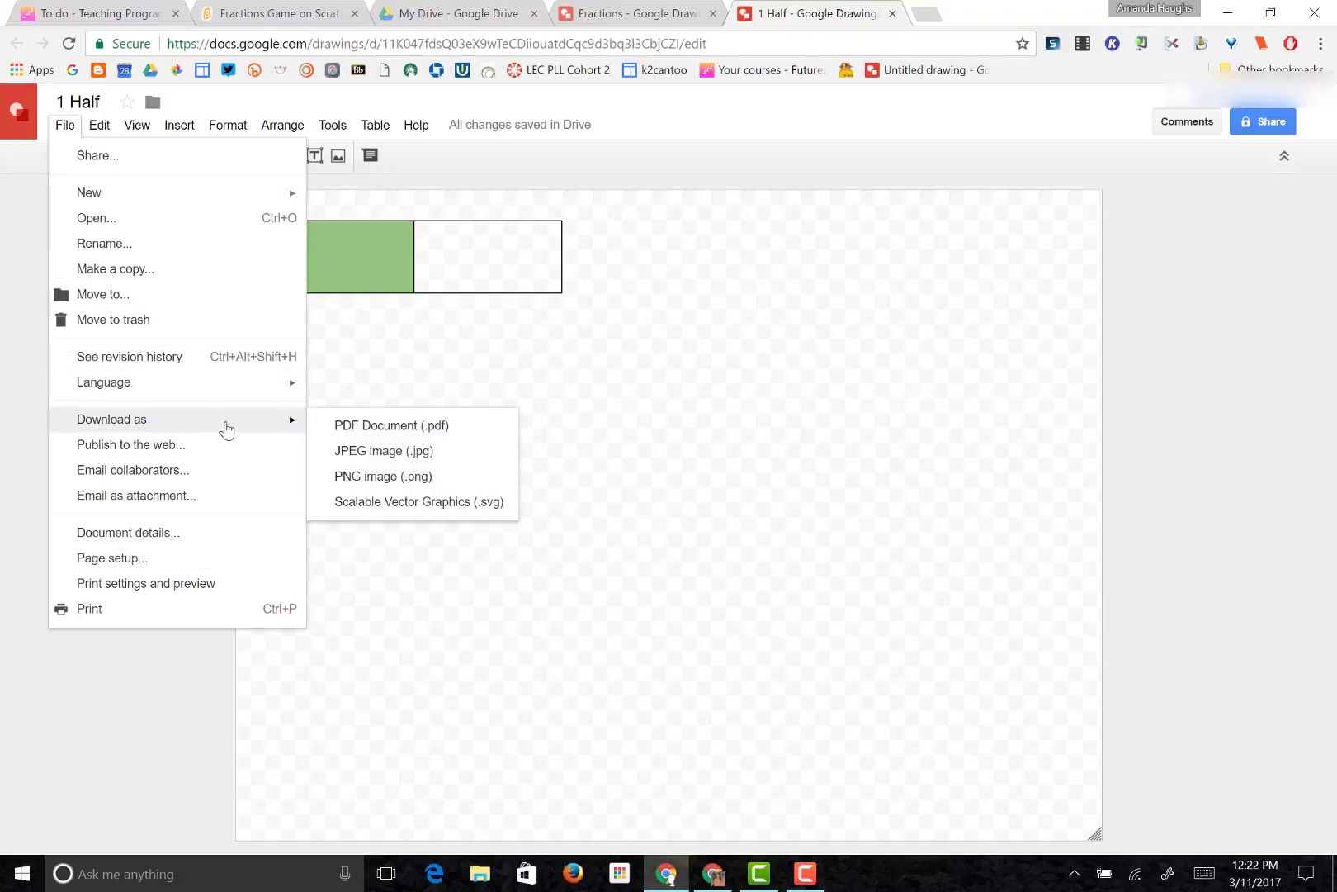
left_click(331, 479)
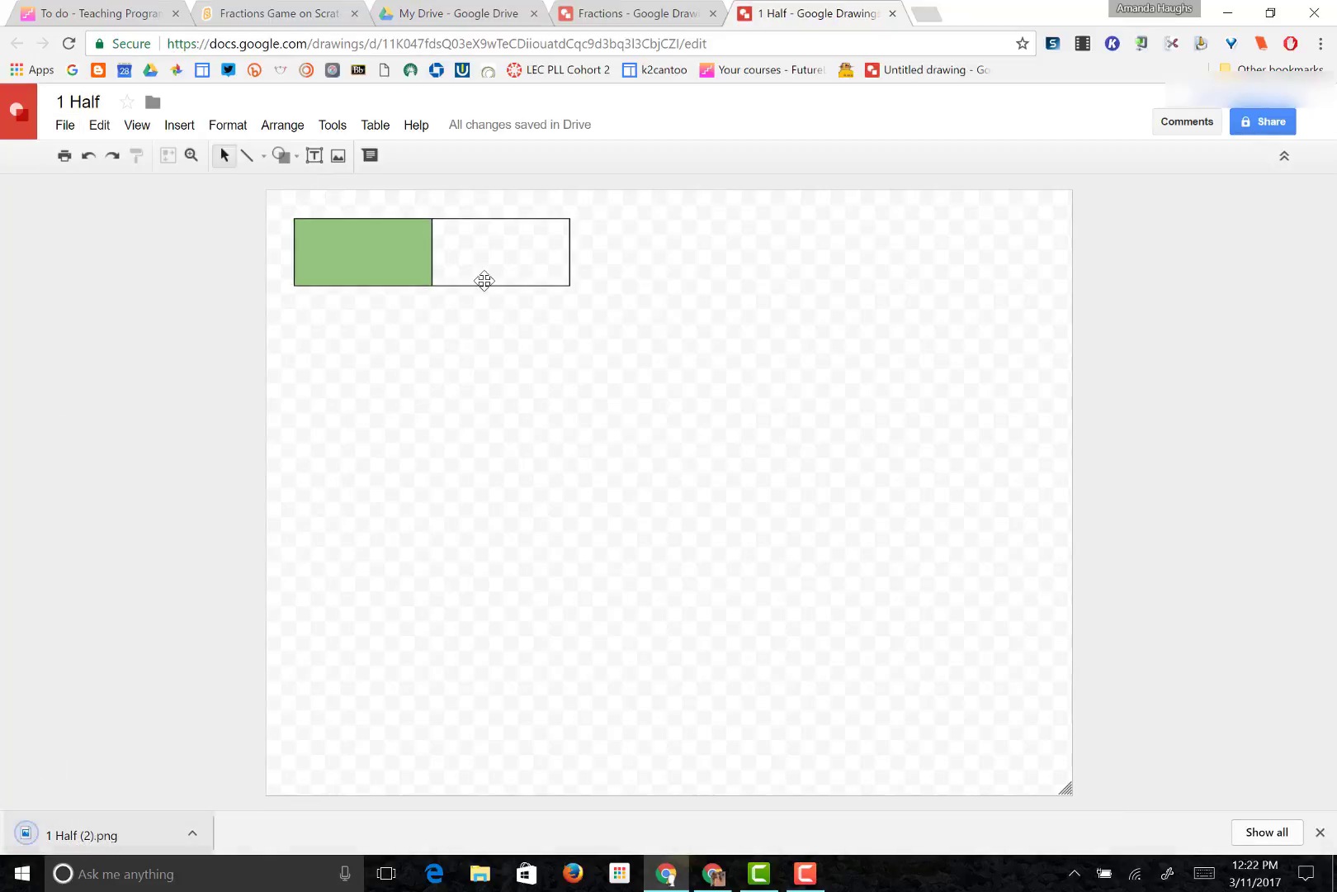
Return to the Fractions drawing and copy the grouped bar with both halves shaded green.
left_click(625, 15)
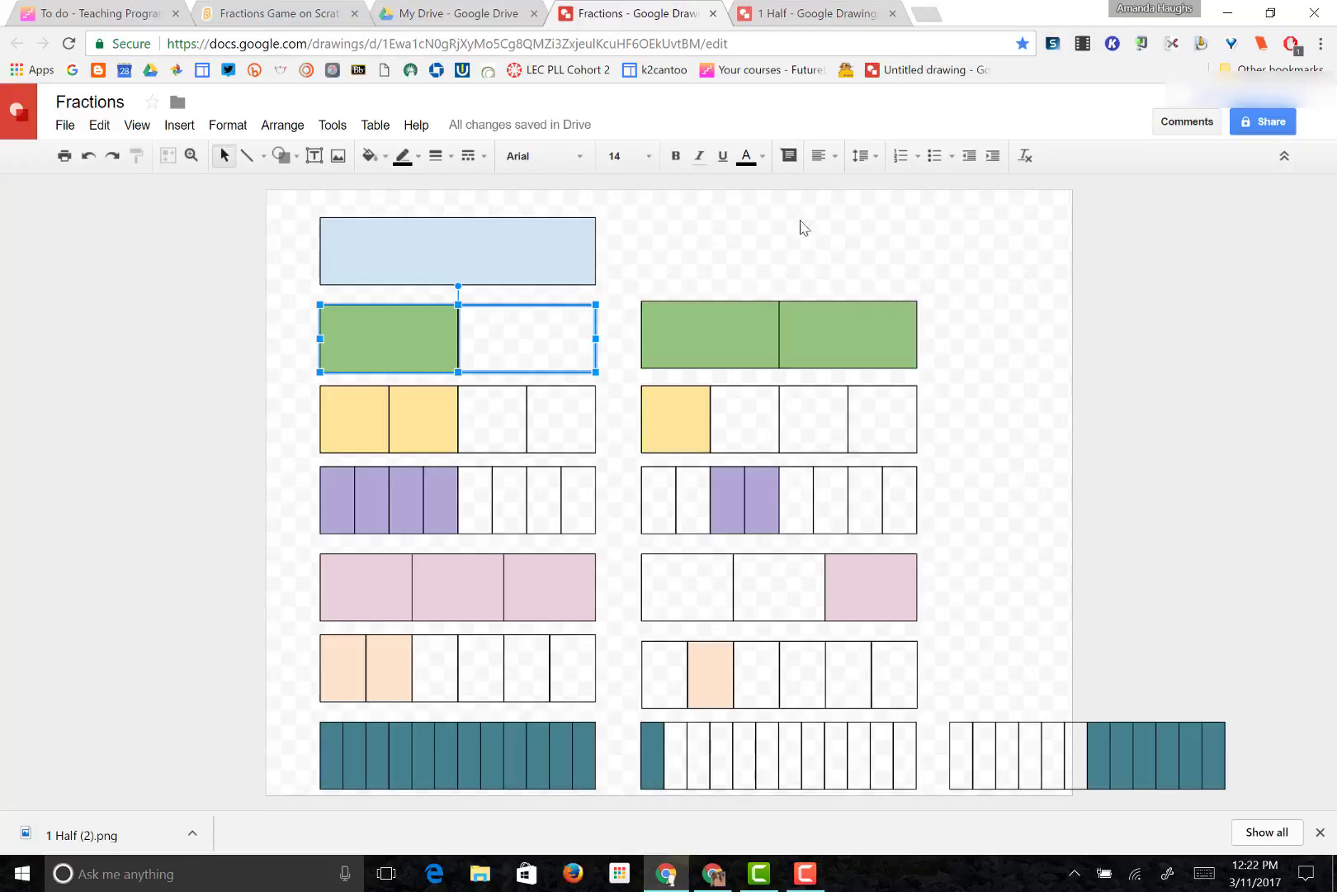
left_click(940, 332)
left_click(675, 323)
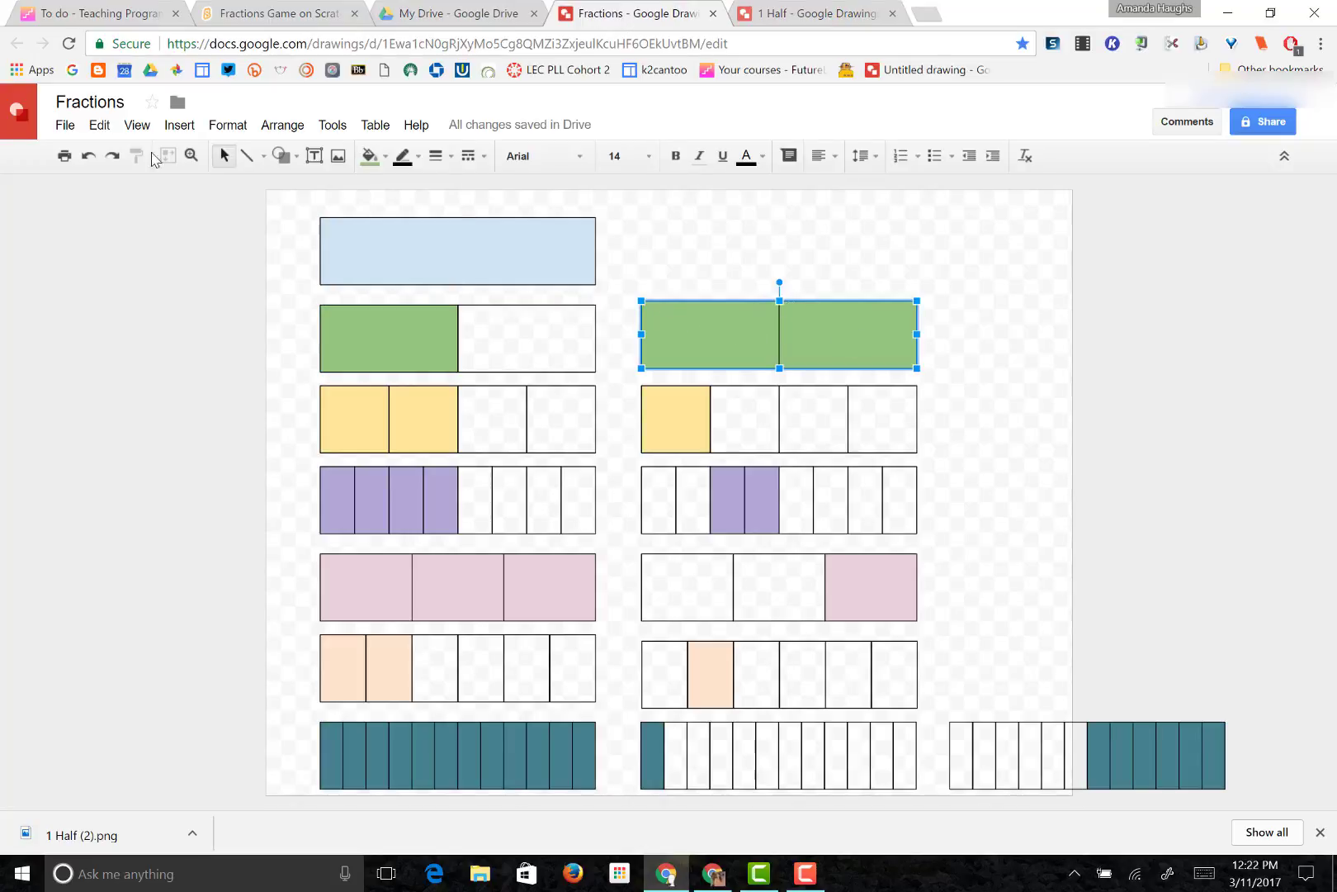
left_click(112, 124)
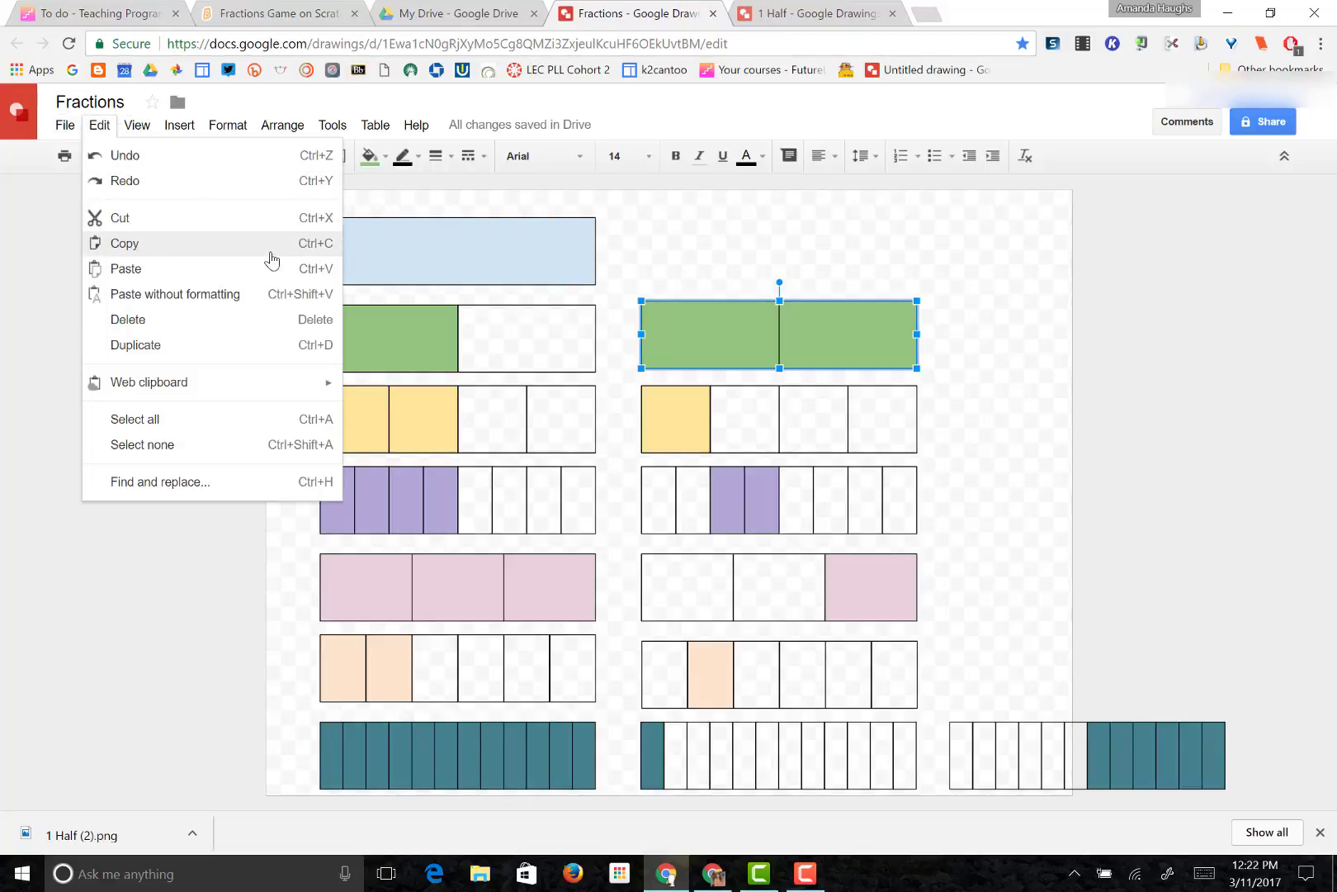
left_click(228, 251)
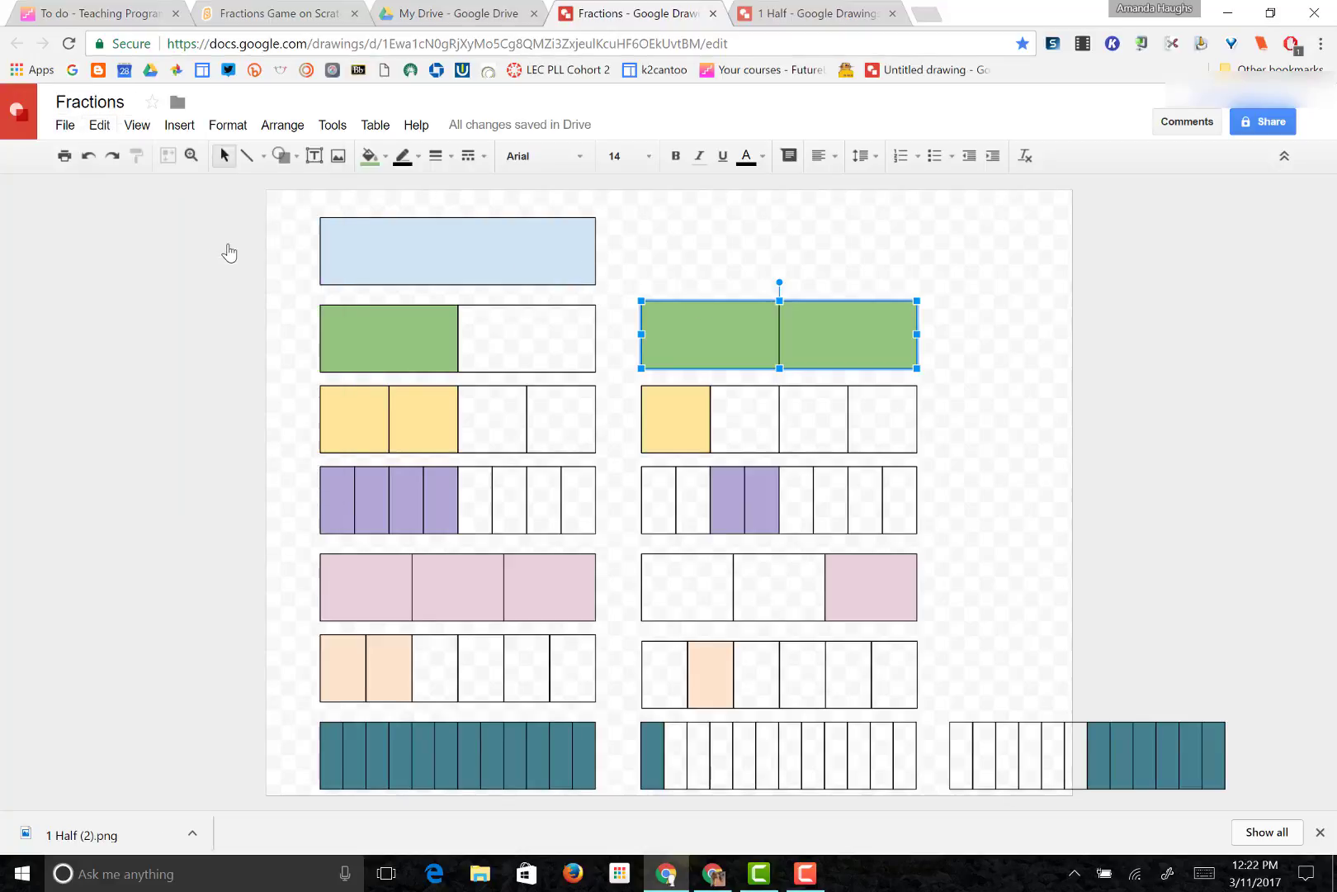
Create a new drawing, paste the copied two-halves bar into it and move it near the page's upper-left corner.
left_click(63, 125)
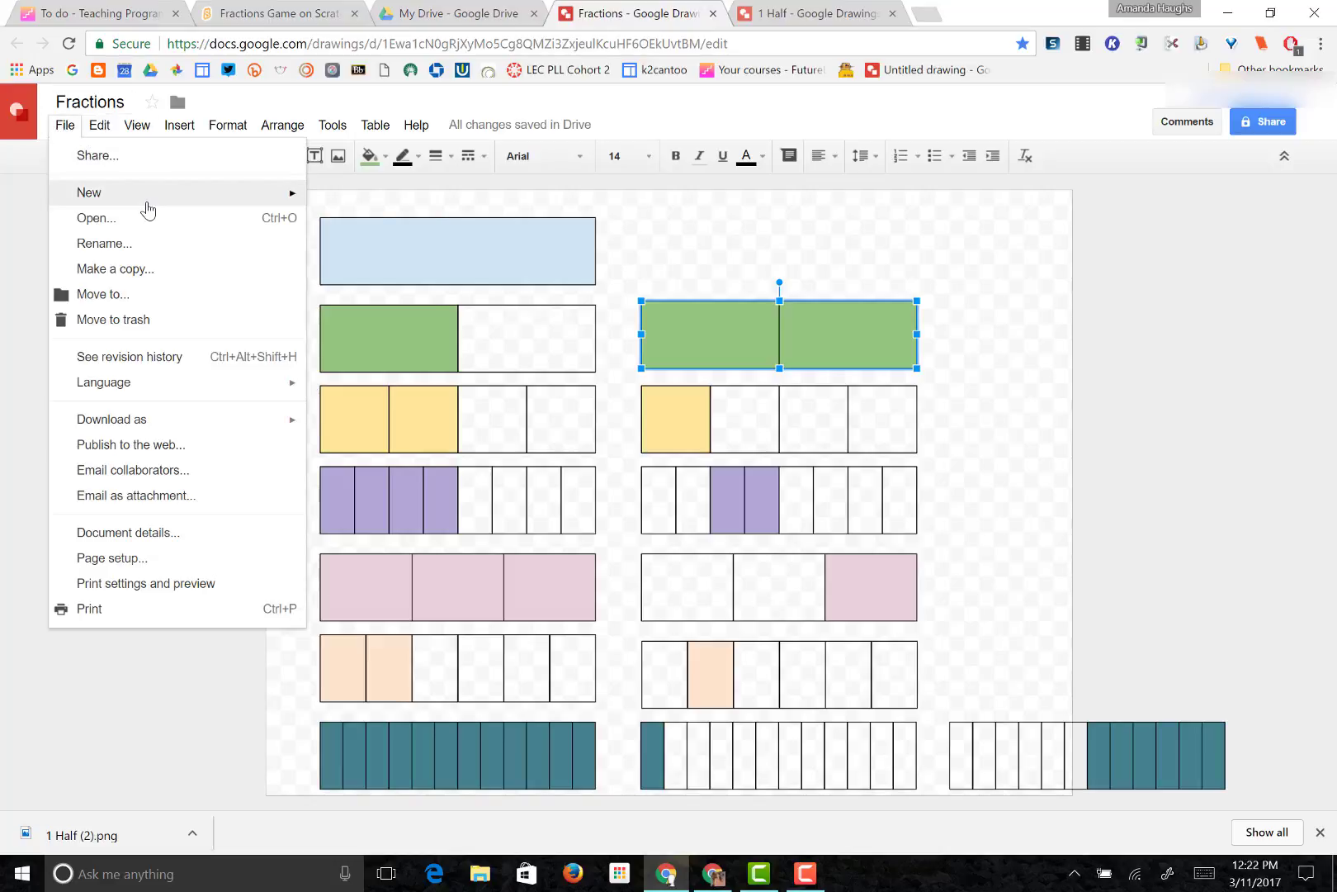
mouse_move(204, 195)
left_click(369, 303)
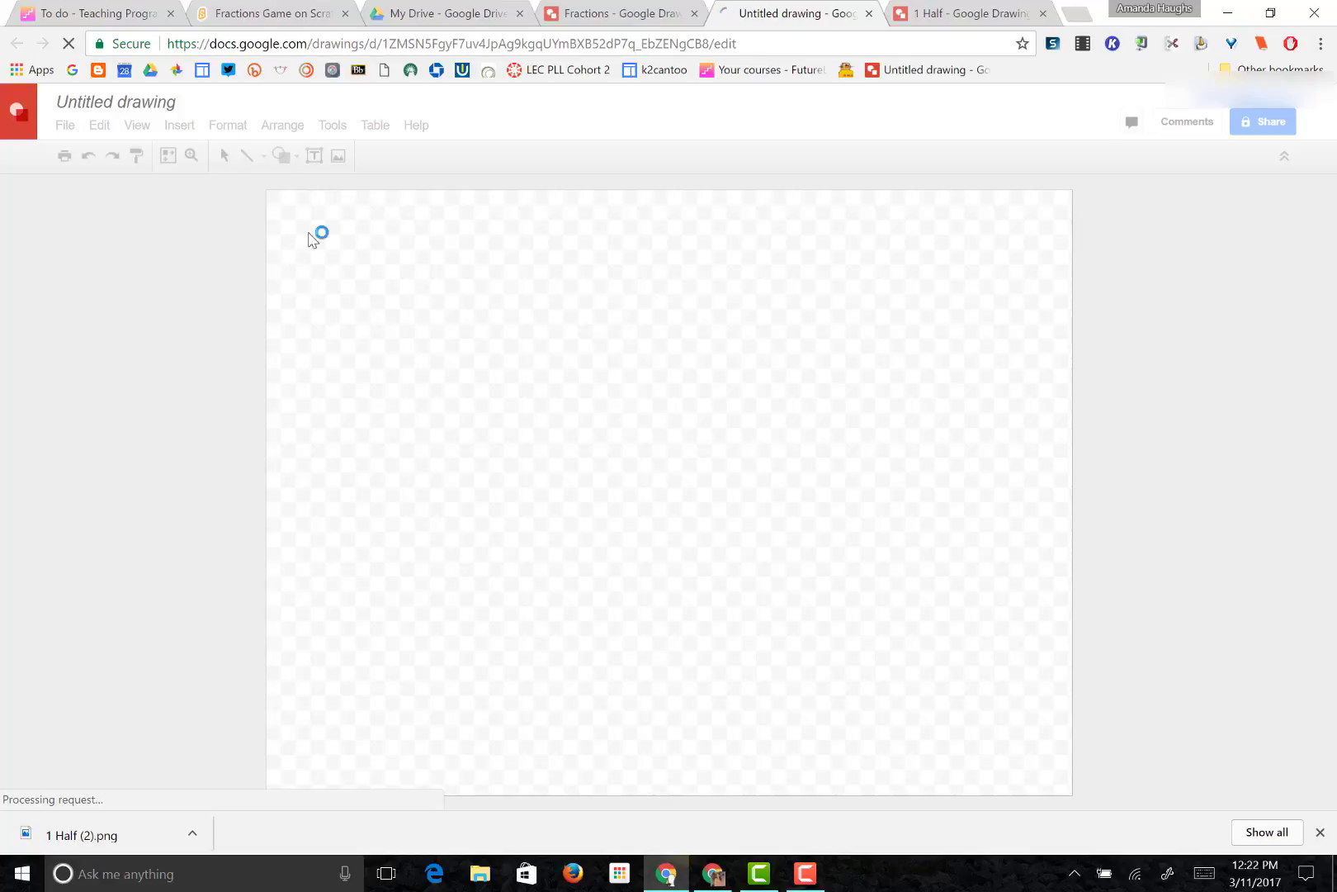
left_click(105, 134)
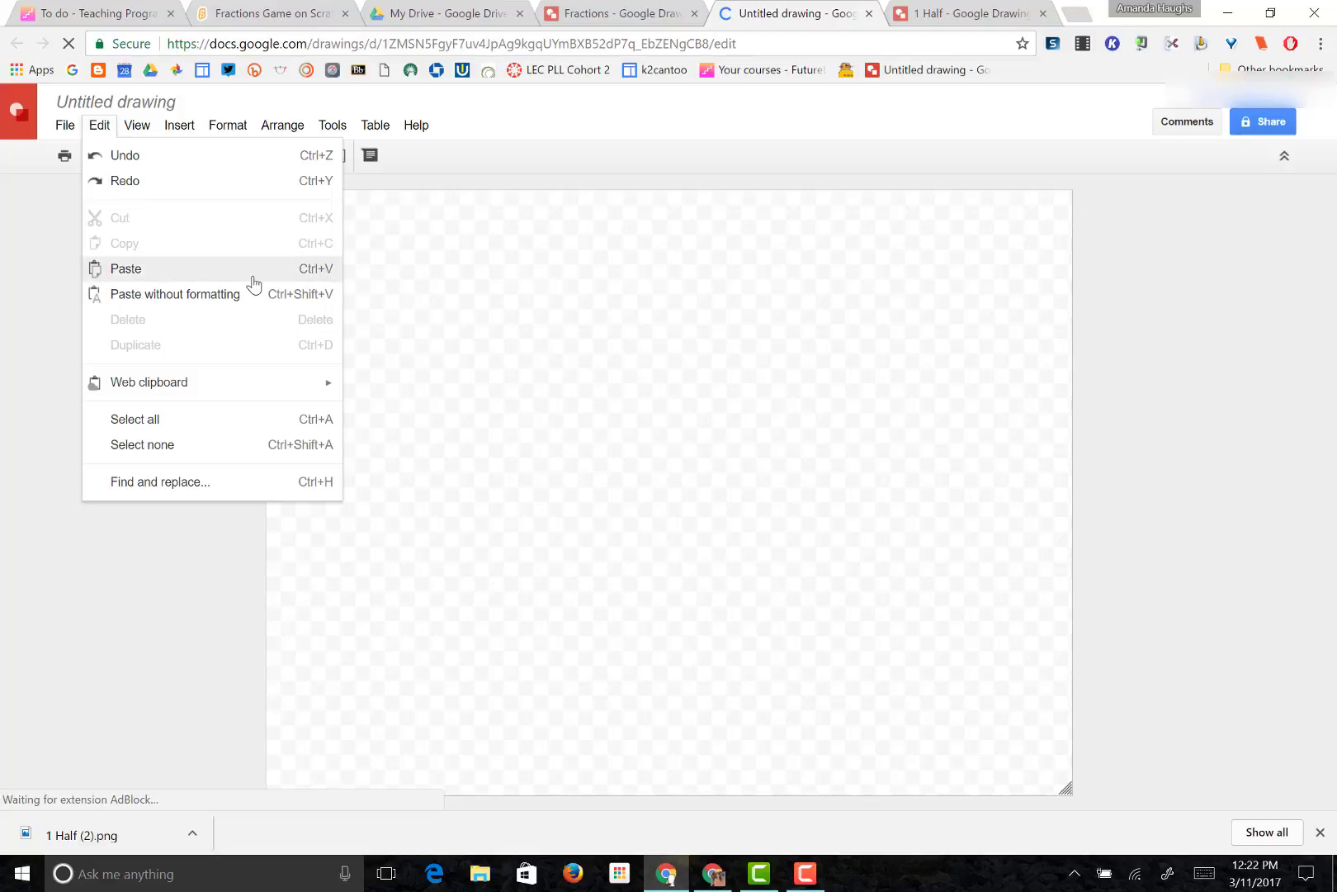
left_click(299, 282)
left_click_drag(754, 321, 400, 245)
Rename the untitled drawing as "2 Halves".
left_click(94, 103)
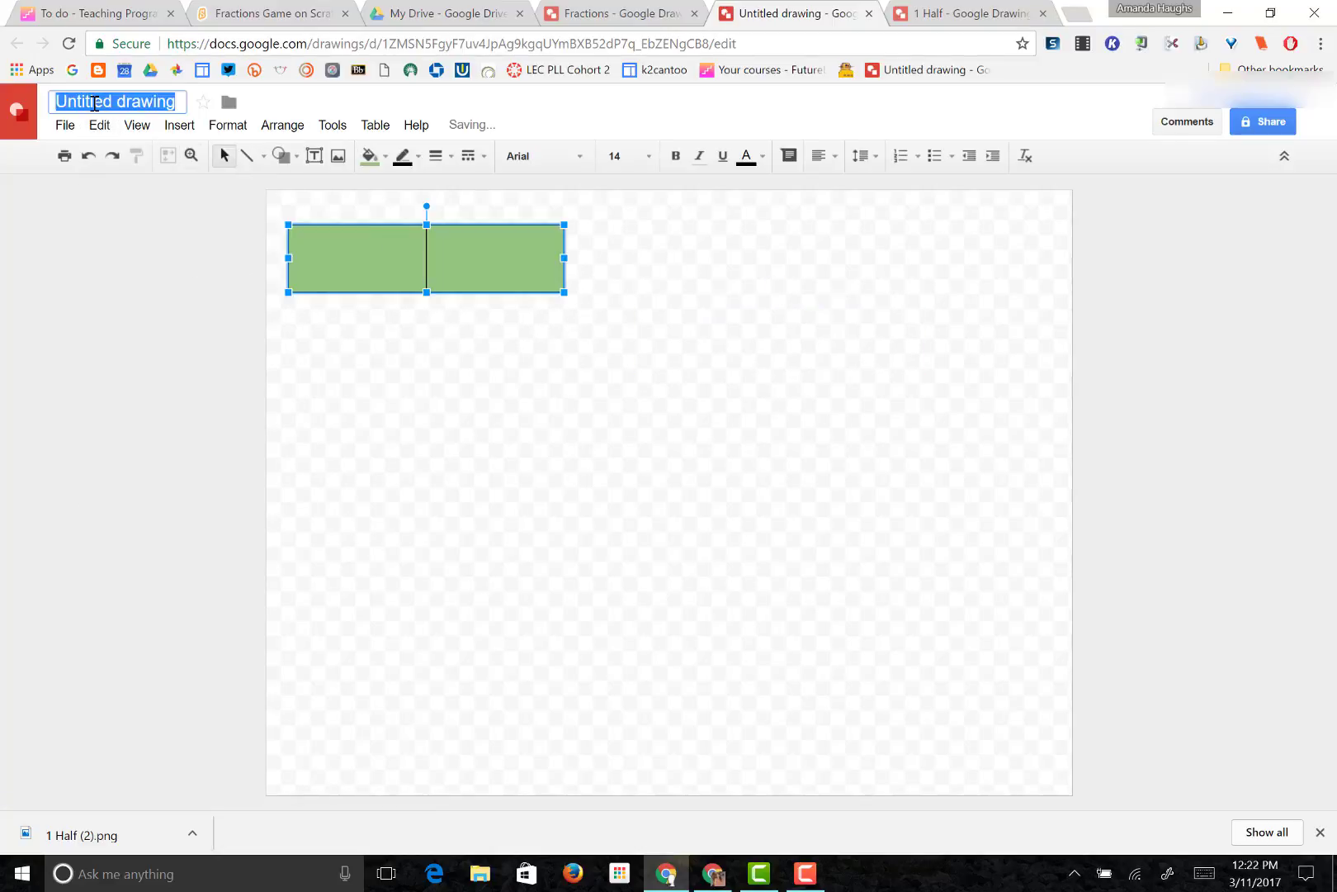
type("2 Halves")
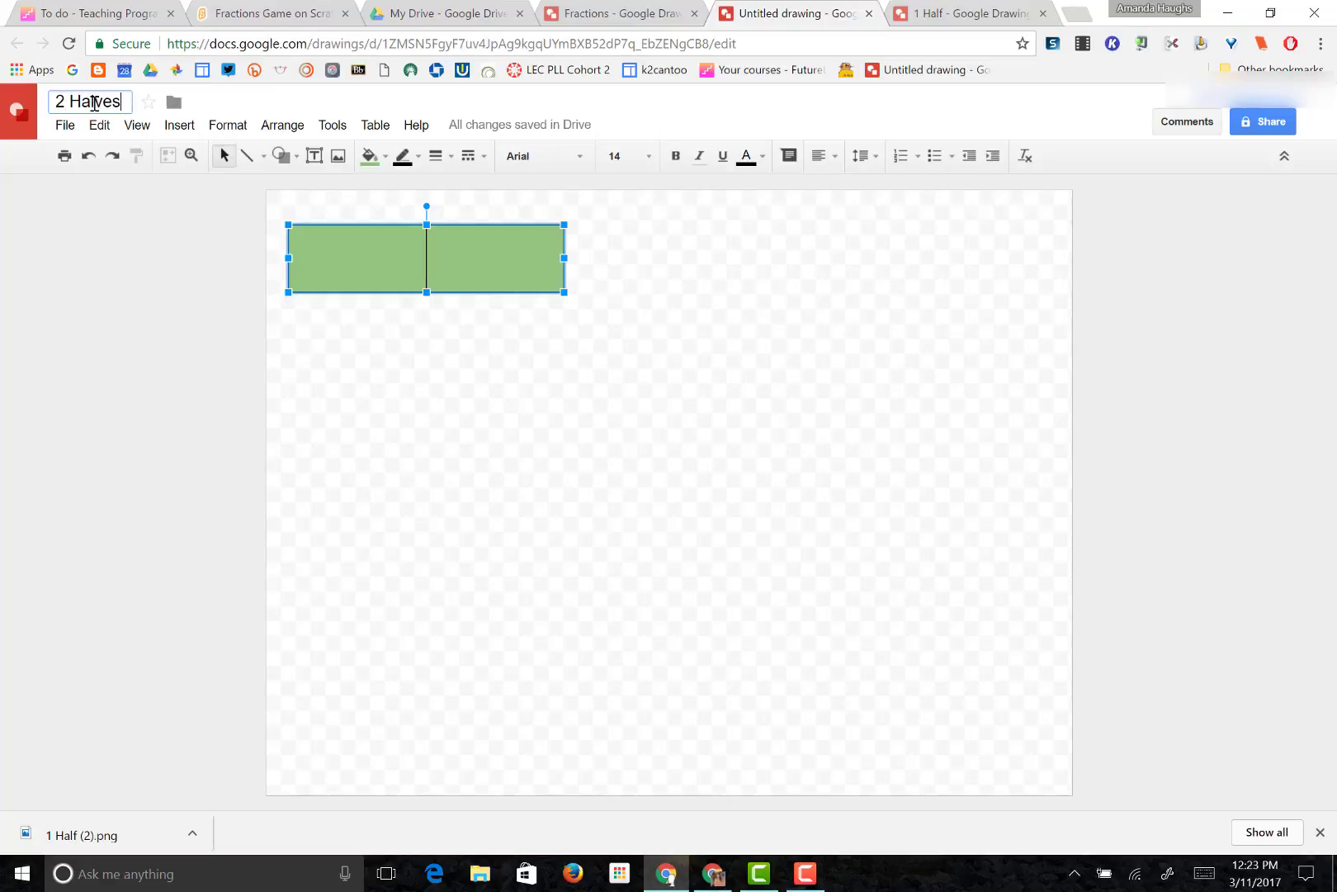
left_click(97, 274)
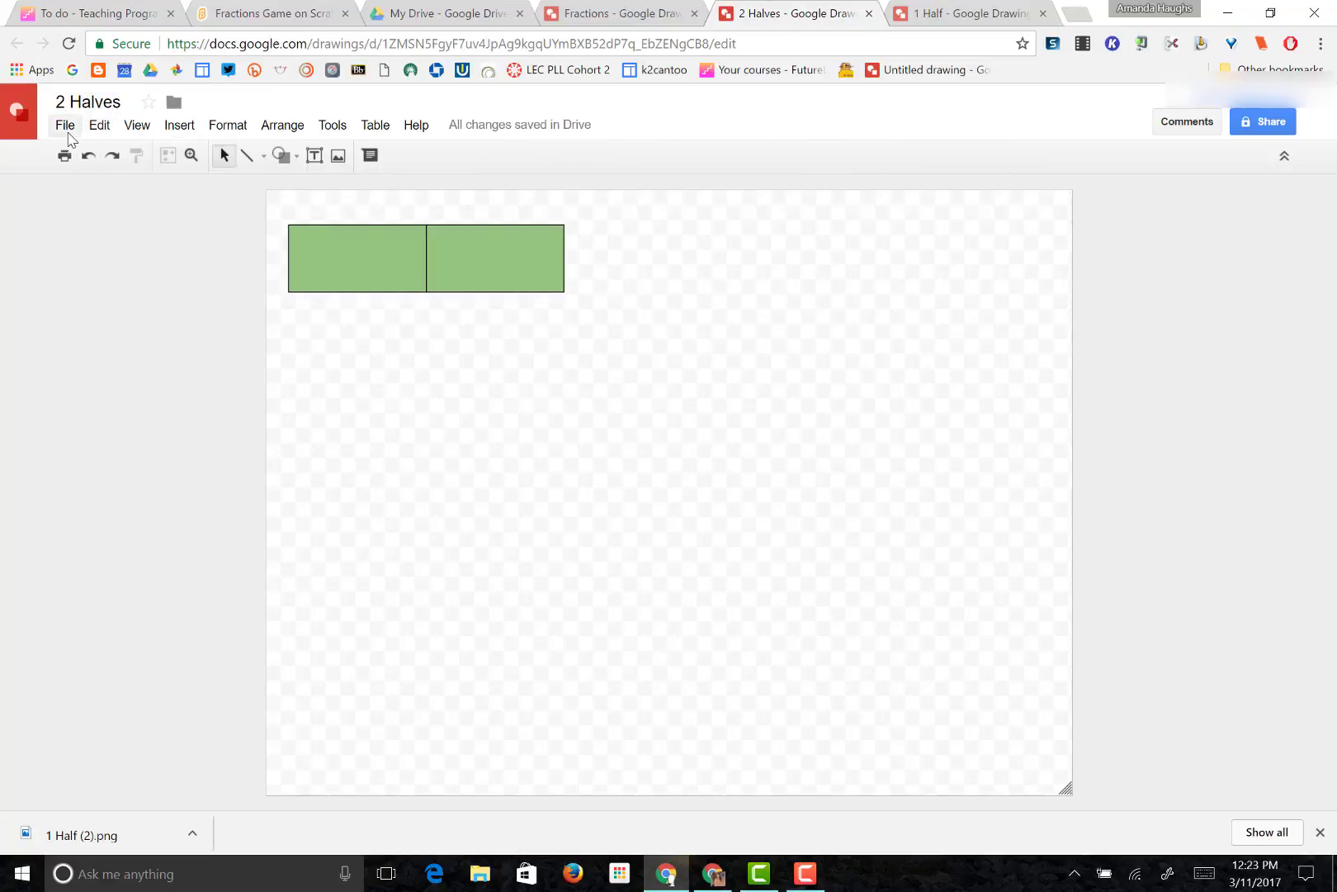
Download the 2 Halves drawing as a PNG image.
left_click(66, 131)
mouse_move(286, 427)
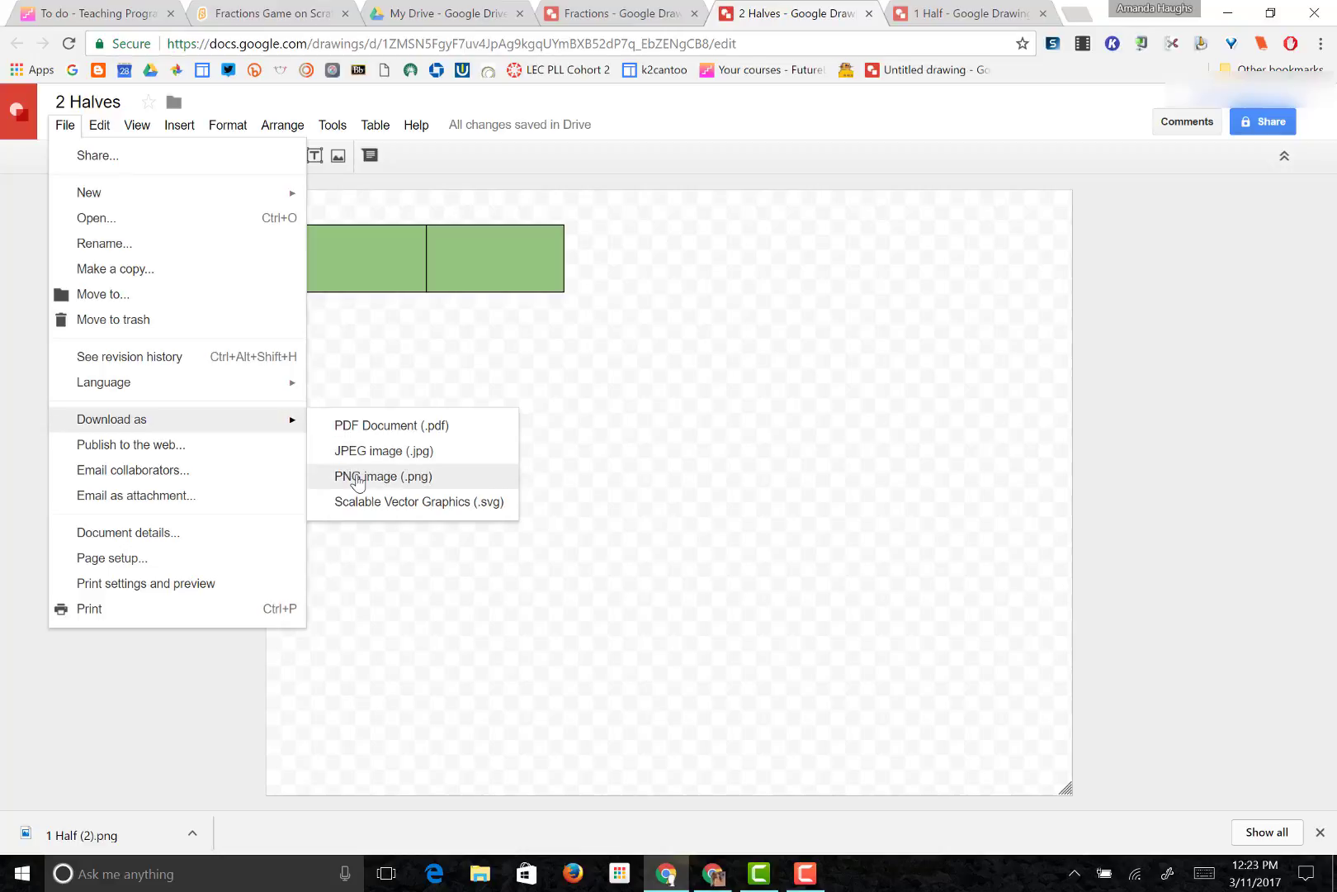
left_click(351, 478)
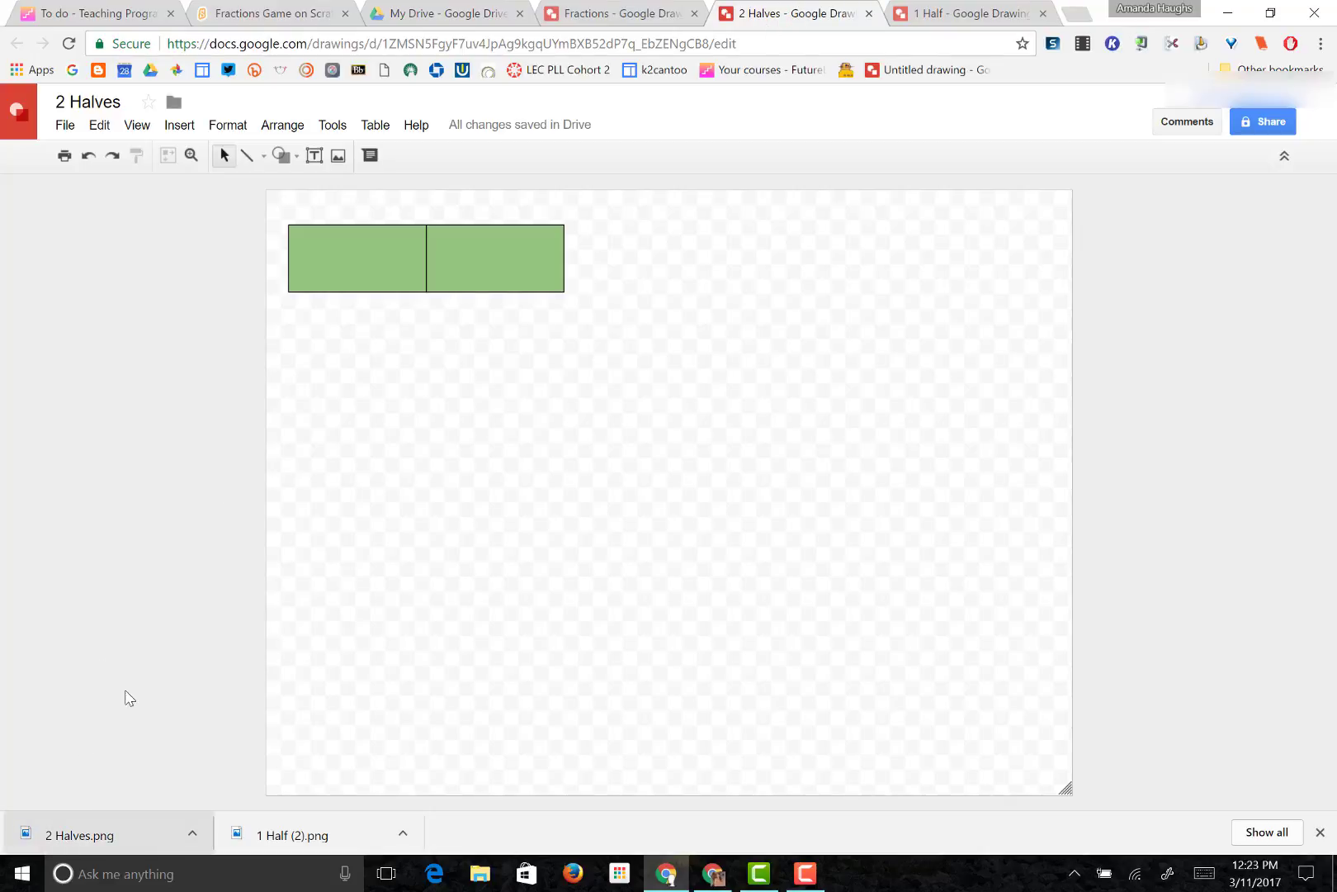
Copy the yellow two-fourths bar from the Fractions drawing into a new drawing, near the page's upper-left corner.
left_click(633, 14)
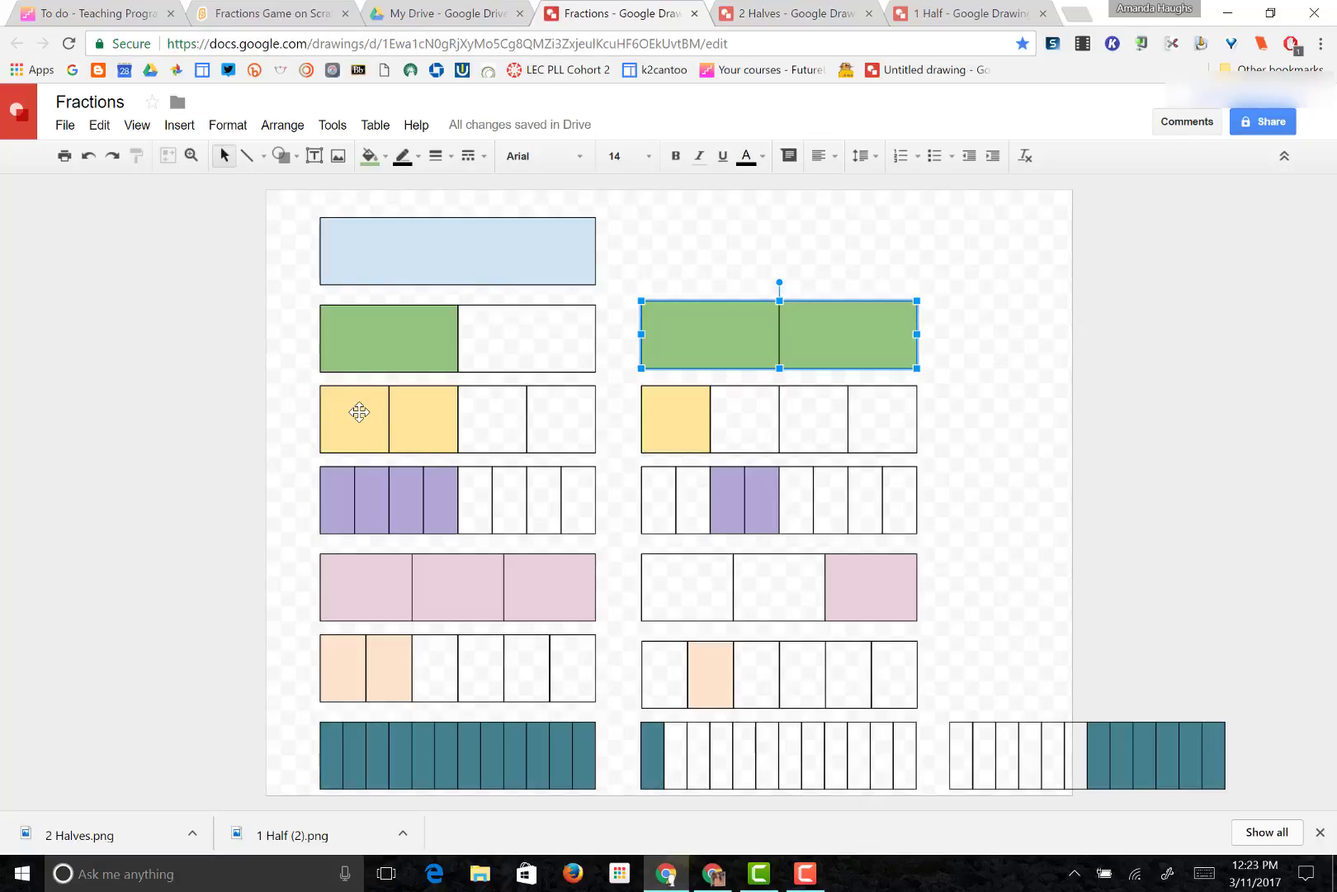
left_click(364, 449)
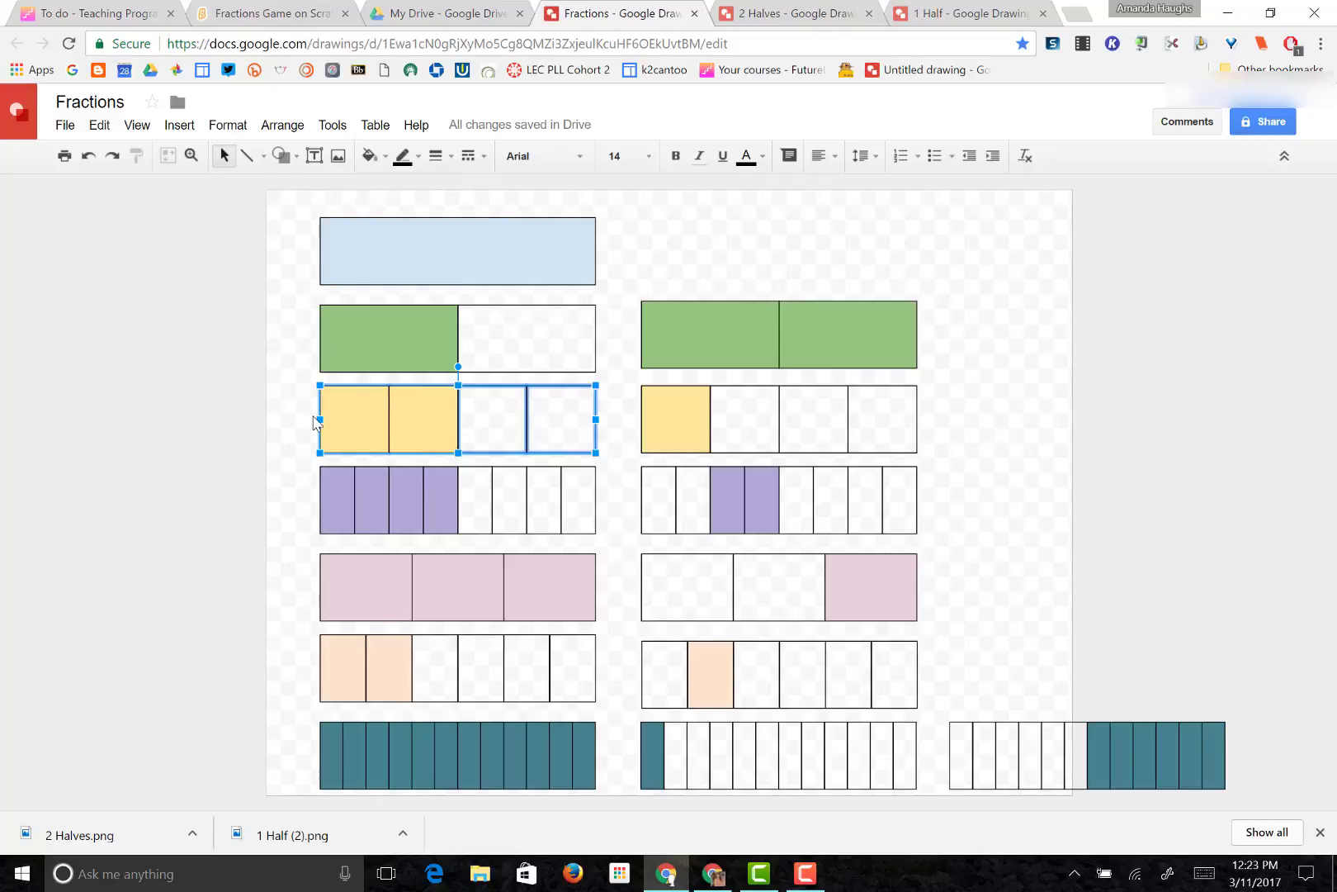
left_click(65, 125)
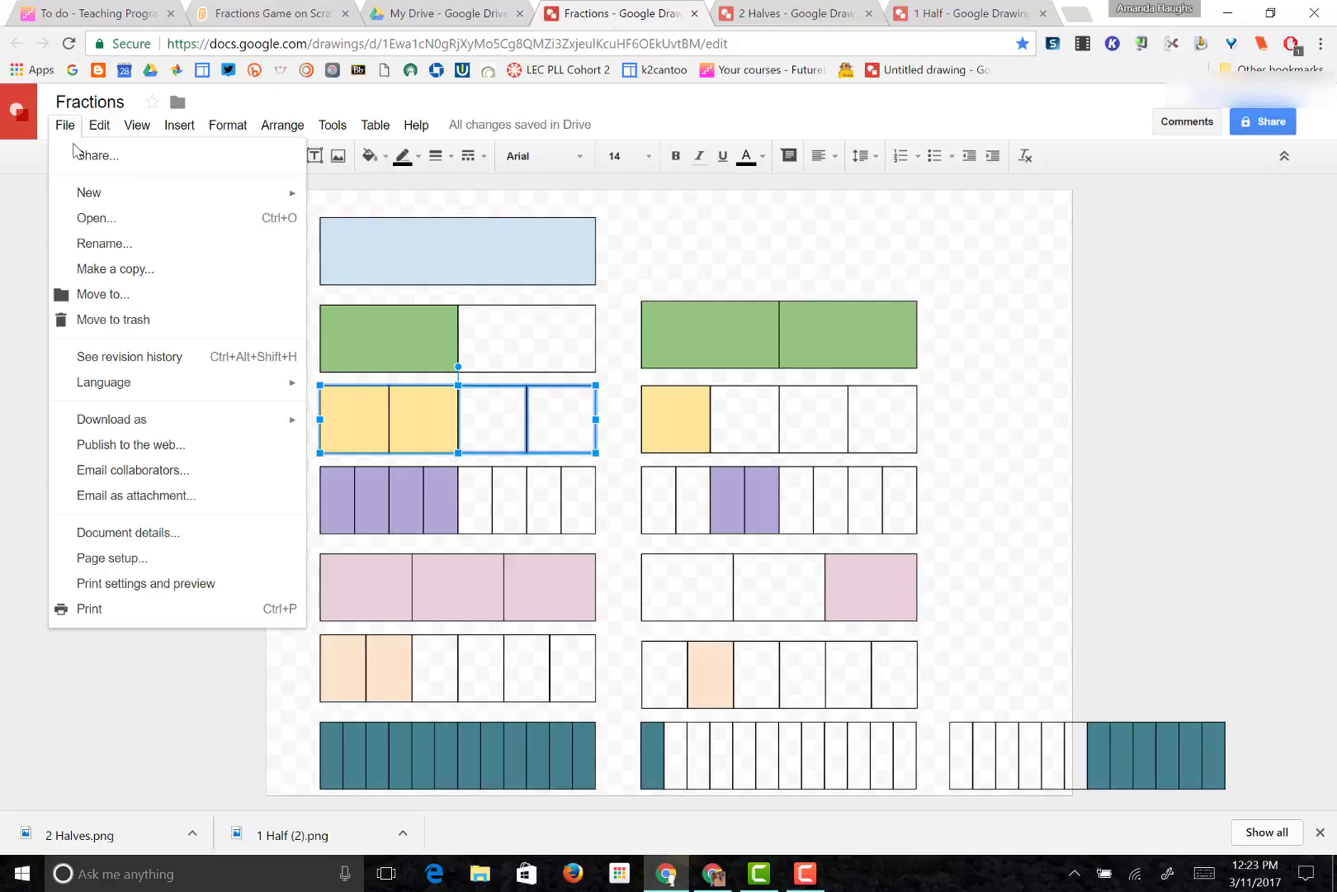
mouse_move(144, 202)
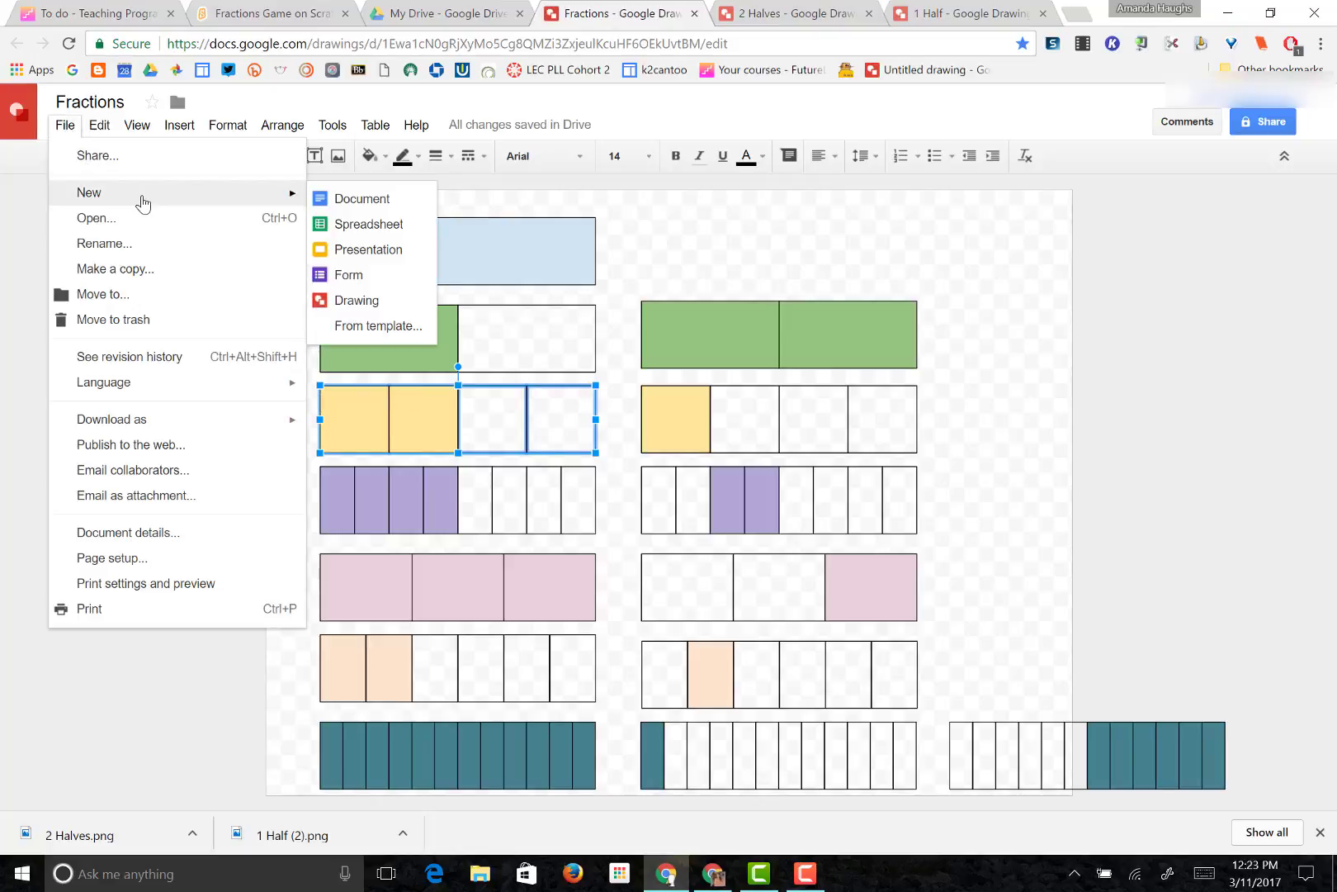
left_click(394, 302)
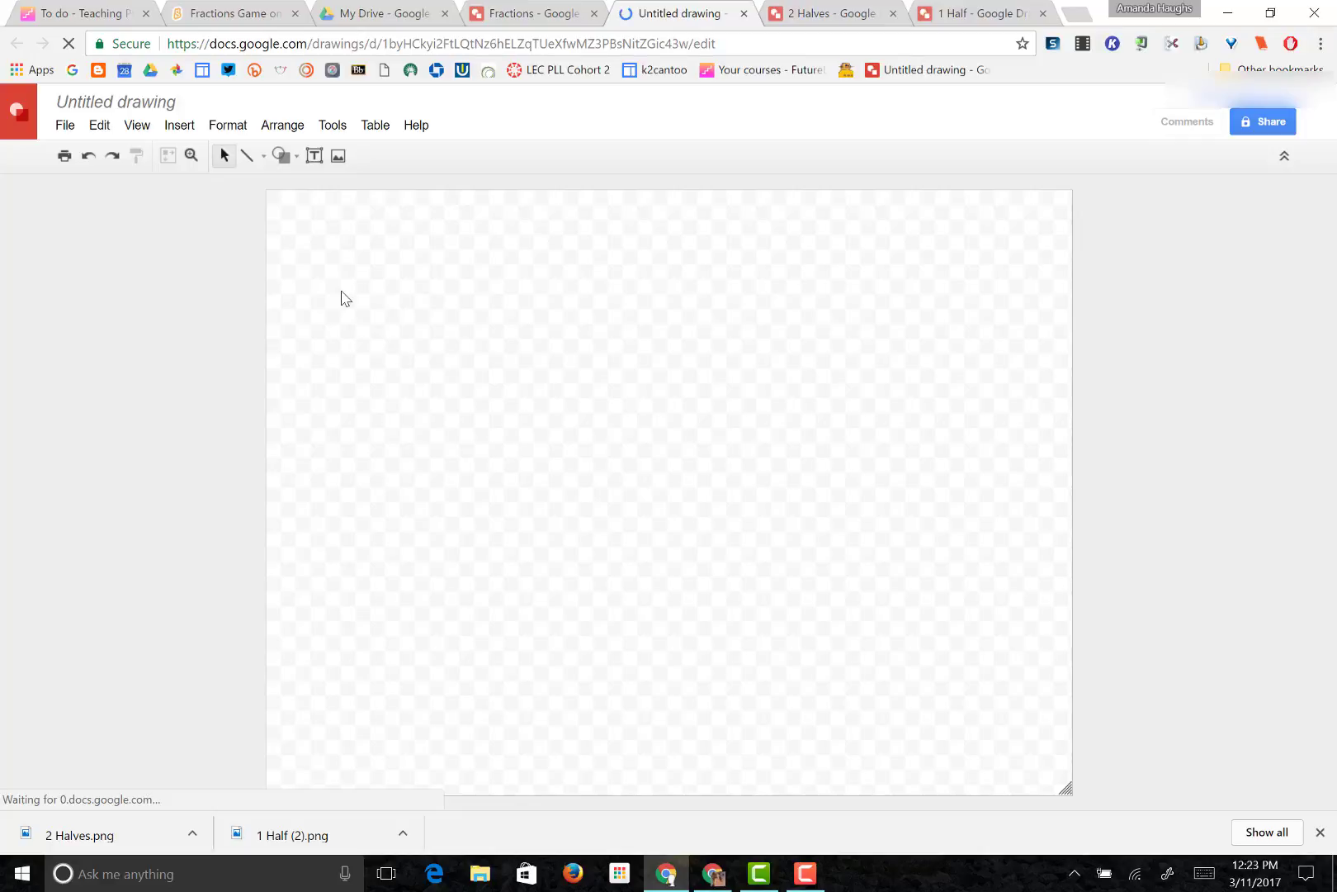
key("ctrl+v")
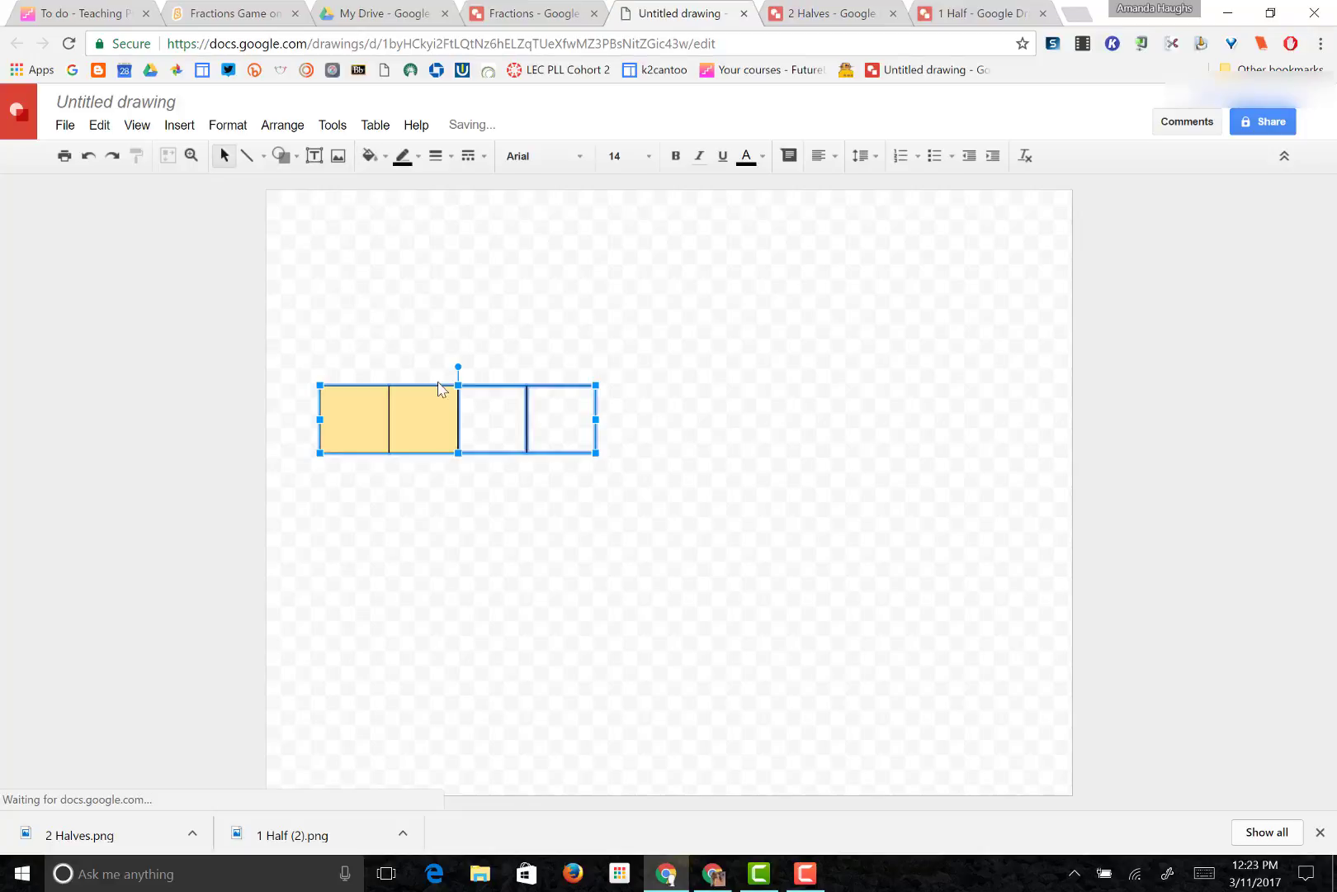
Rename the untitled drawing as "2 Fourths".
left_click(99, 104)
type("2 Fourths")
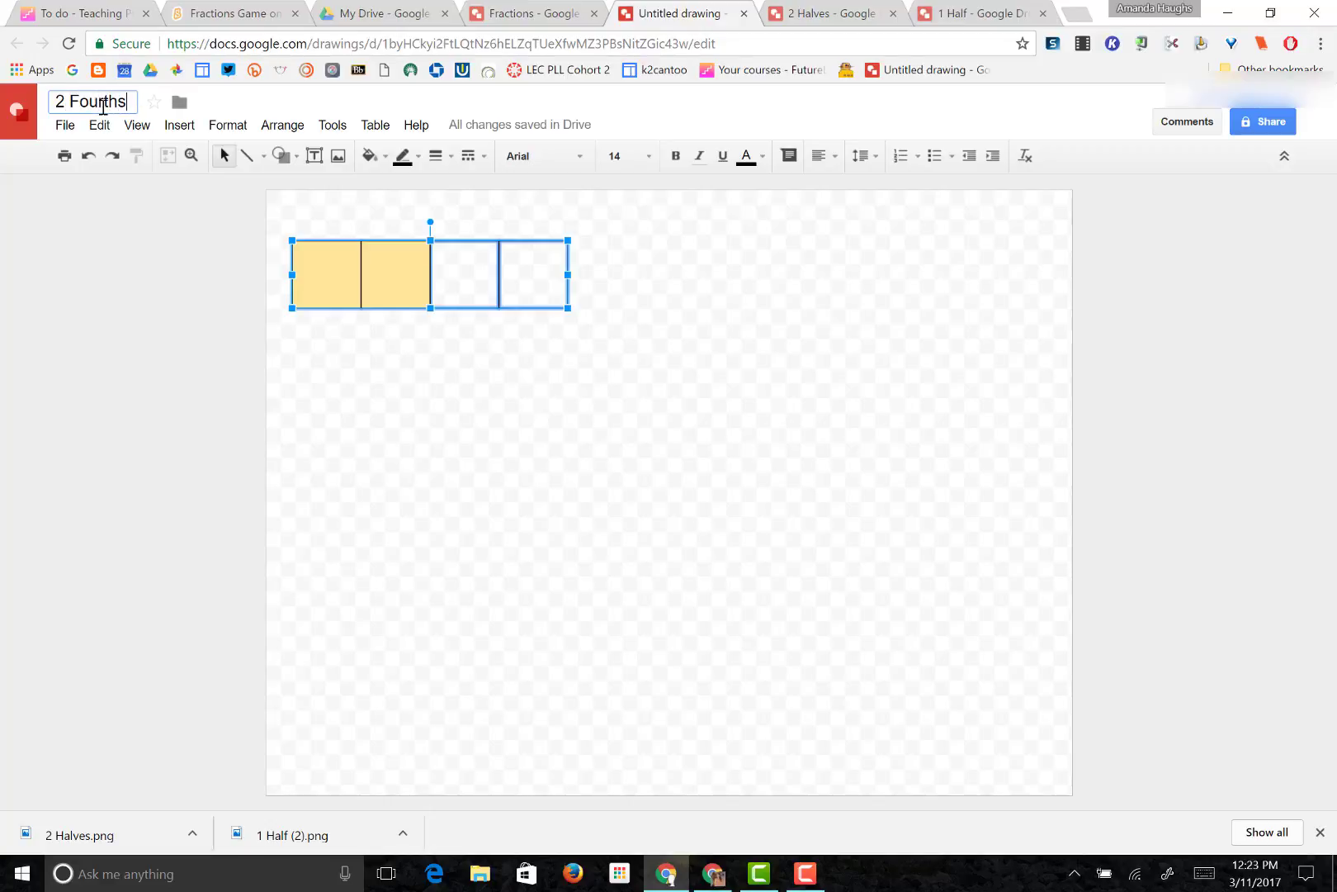
key("Return")
Download the 2 Fourths drawing as a PNG image.
left_click(65, 124)
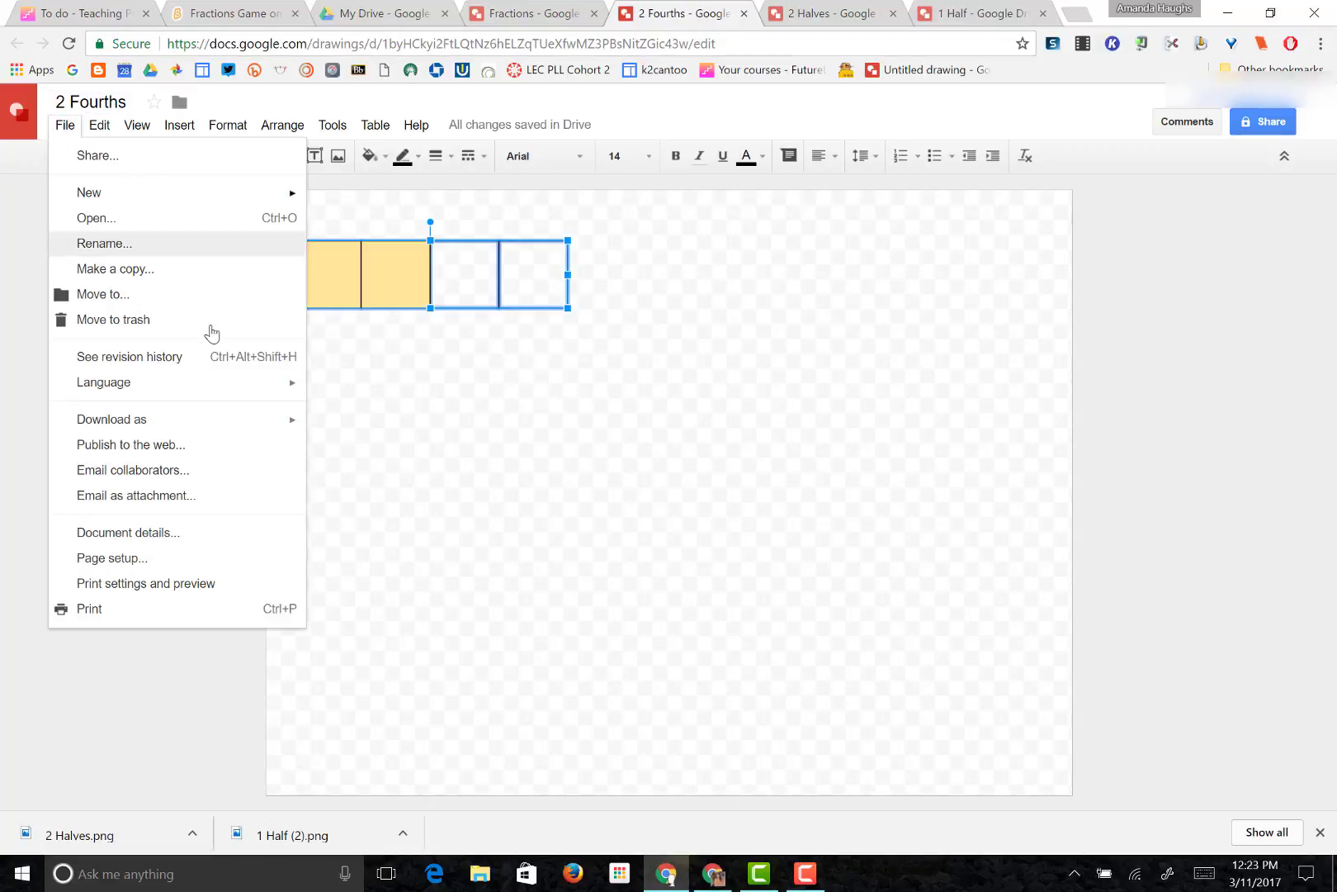
mouse_move(275, 426)
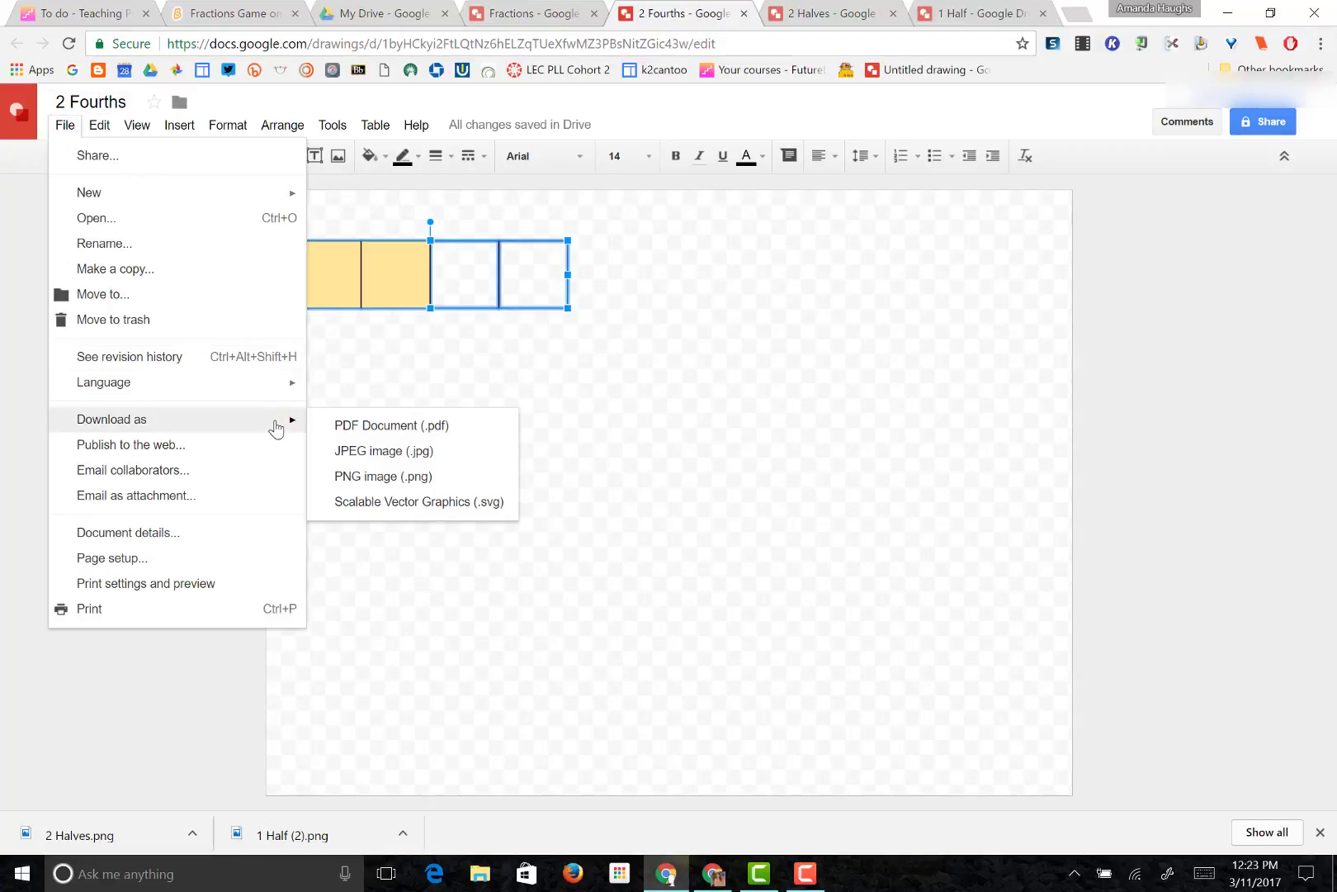
left_click(364, 486)
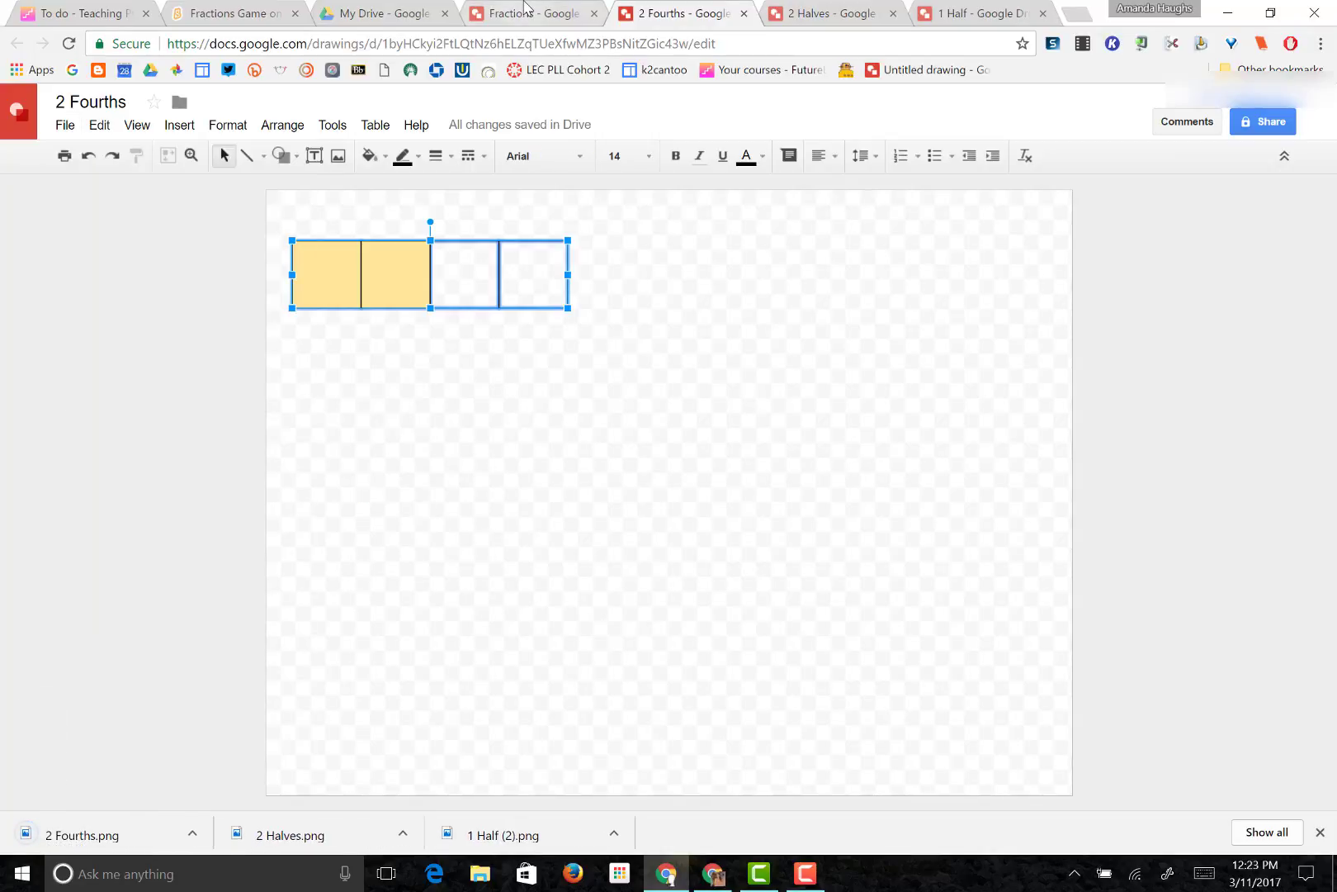
Return to the Fractions drawing and deselect the two-fourths bar.
left_click(525, 7)
left_click(976, 436)
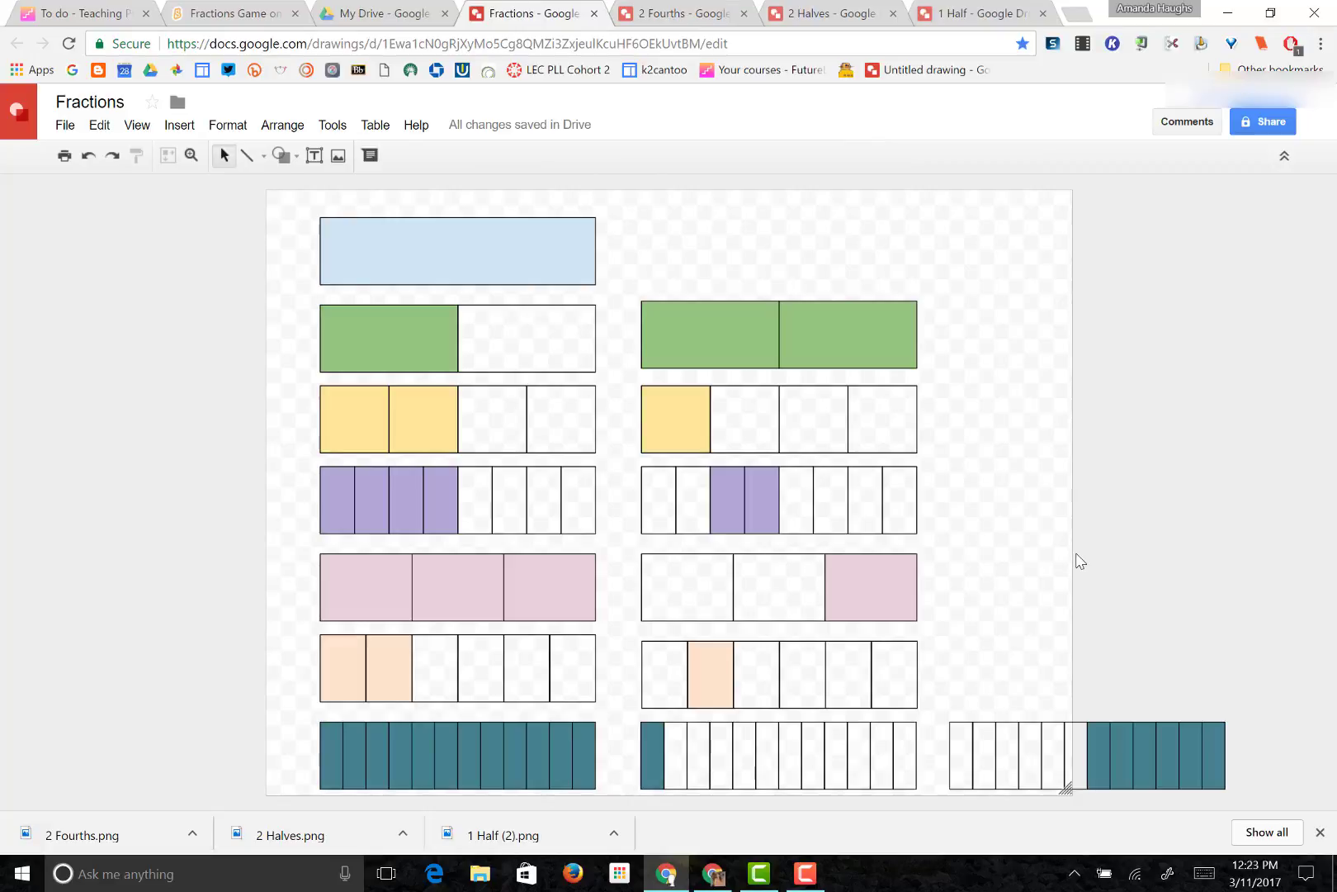
left_click(805, 872)
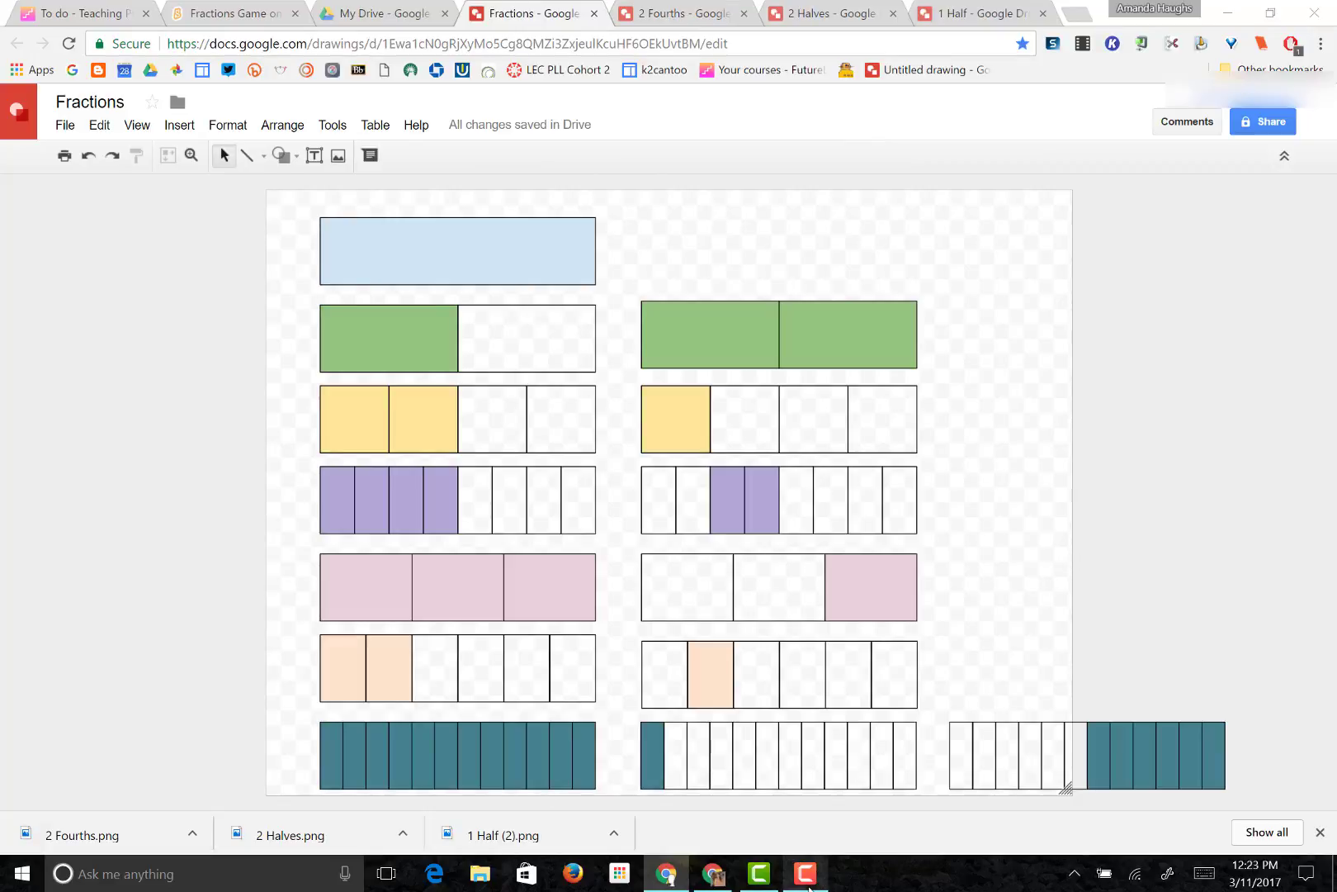